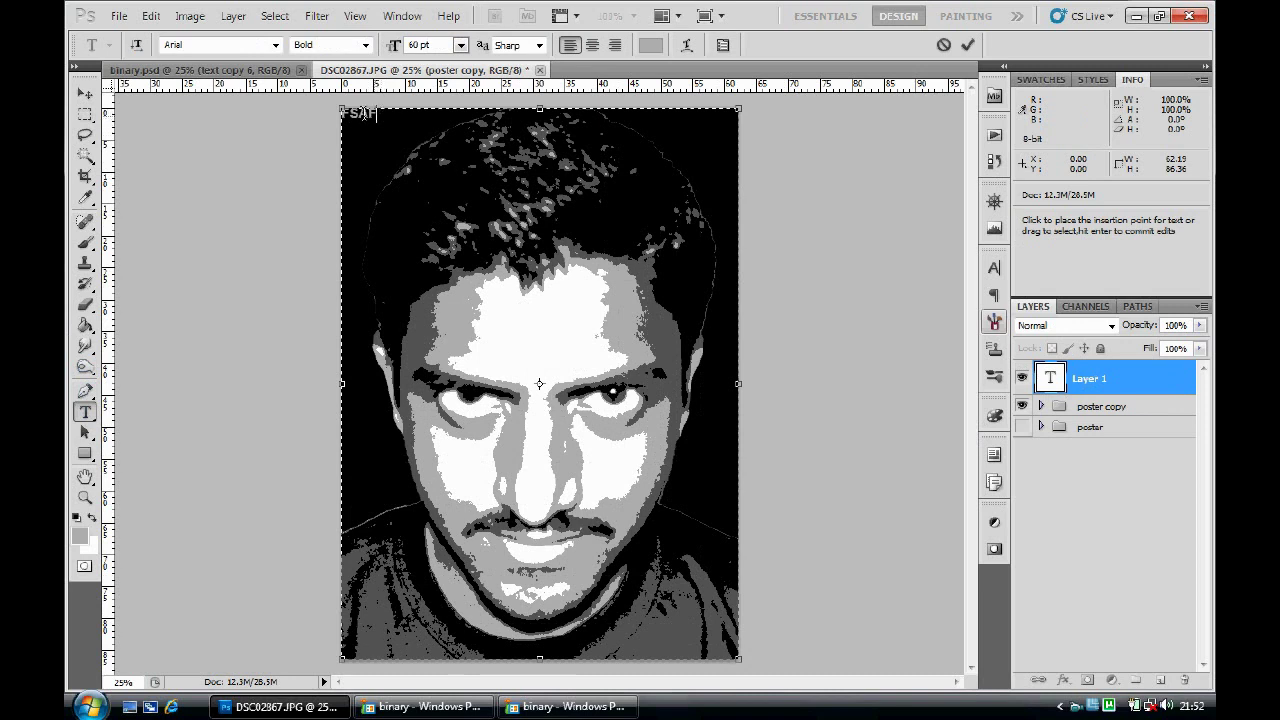
Step: Place the placeholder text FSAF in Arial Bold 60 pt at the top-left and select it
{"action": "left_click", "coordinate": [381, 122]}
{"action": "double_click", "coordinate": [338, 113]}
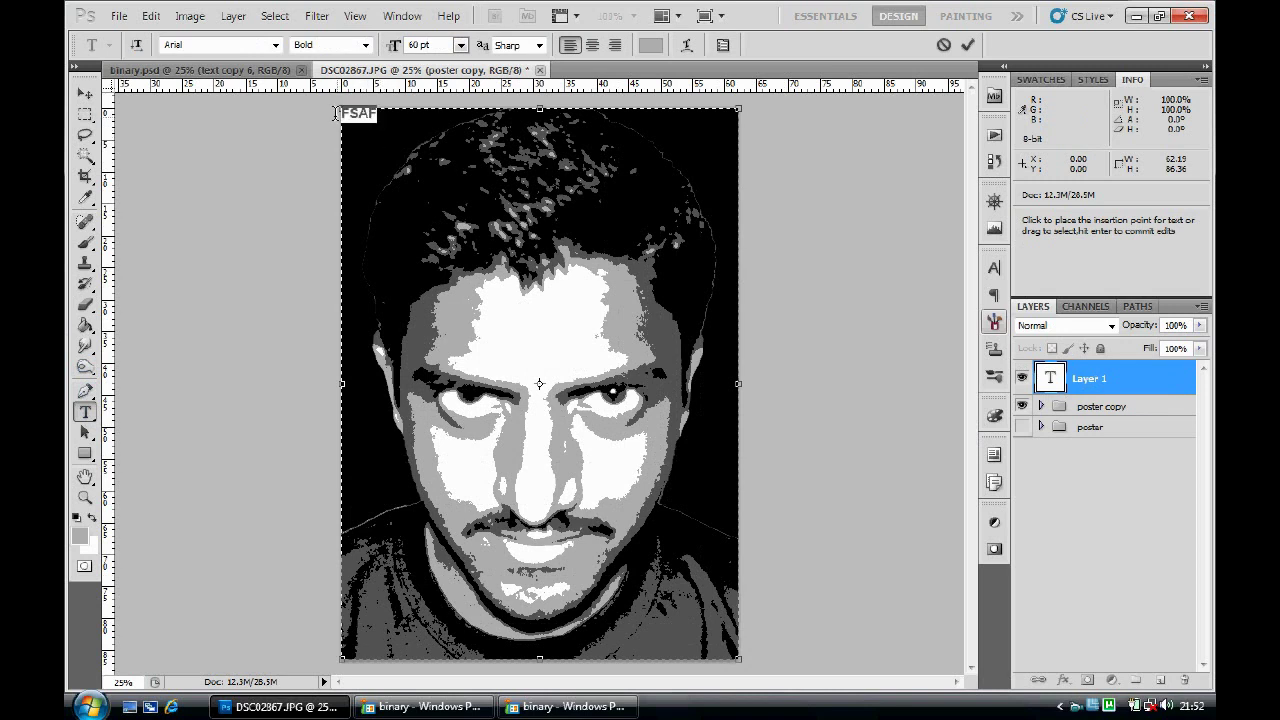
Step: Recolour the selected FSAF text from grey to white, hex ffffff
{"action": "left_click", "coordinate": [651, 51]}
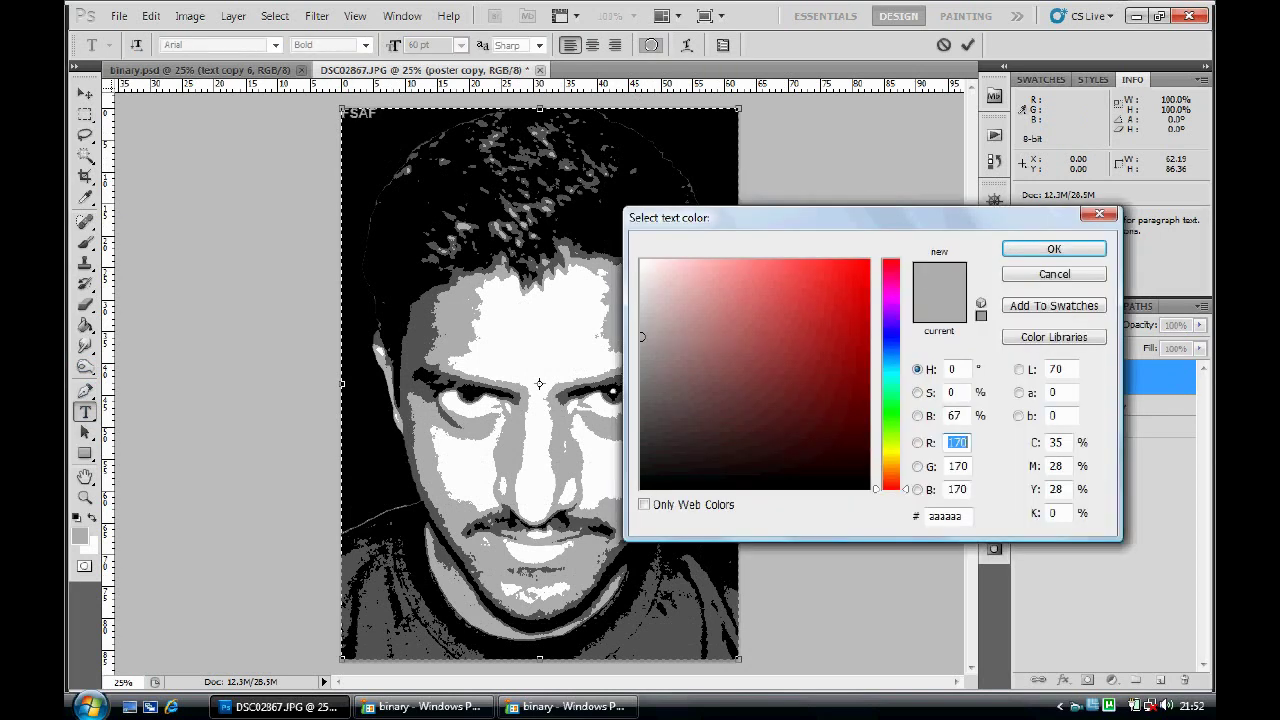
{"action": "left_click", "coordinate": [641, 260]}
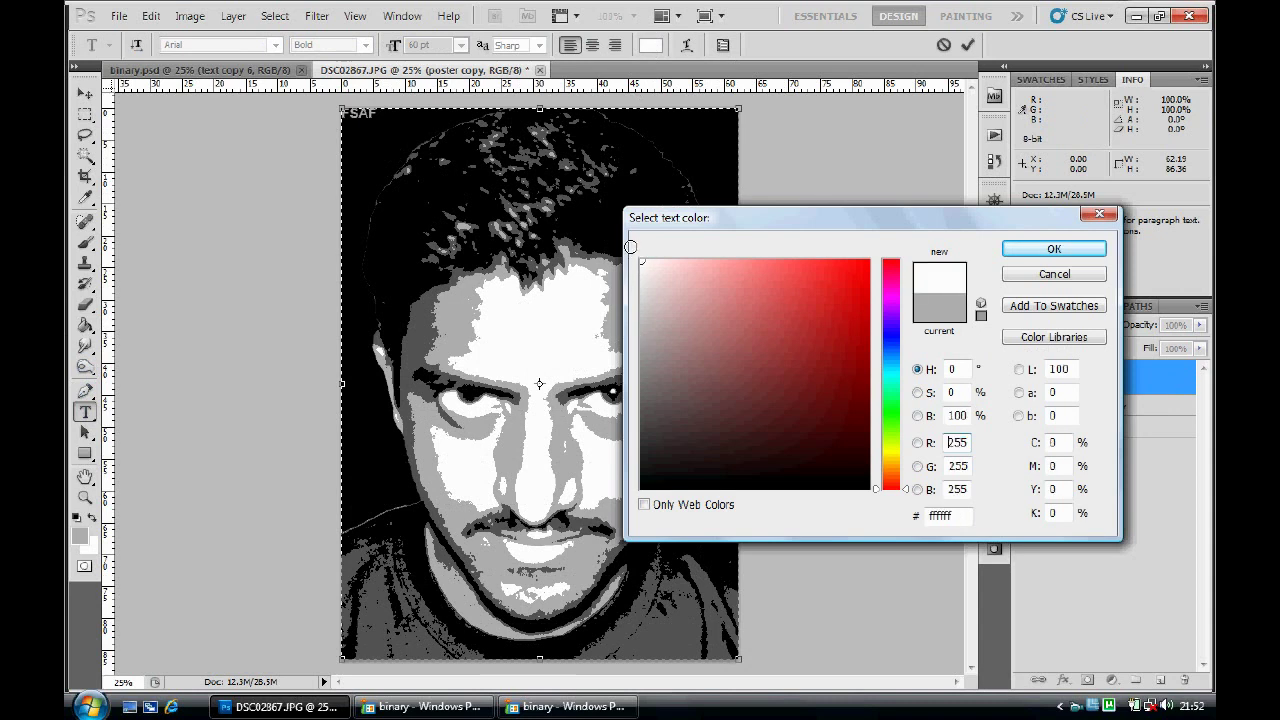
{"action": "double_click", "coordinate": [957, 518]}
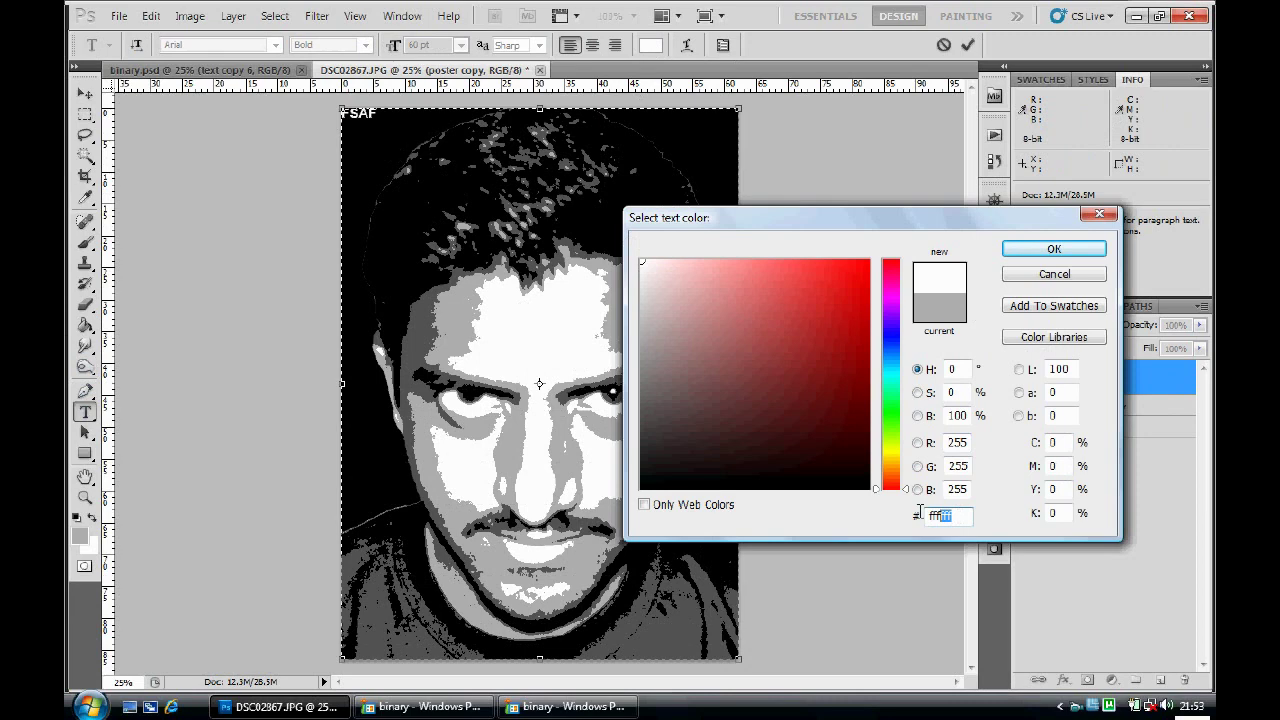
{"action": "left_click", "coordinate": [1050, 254]}
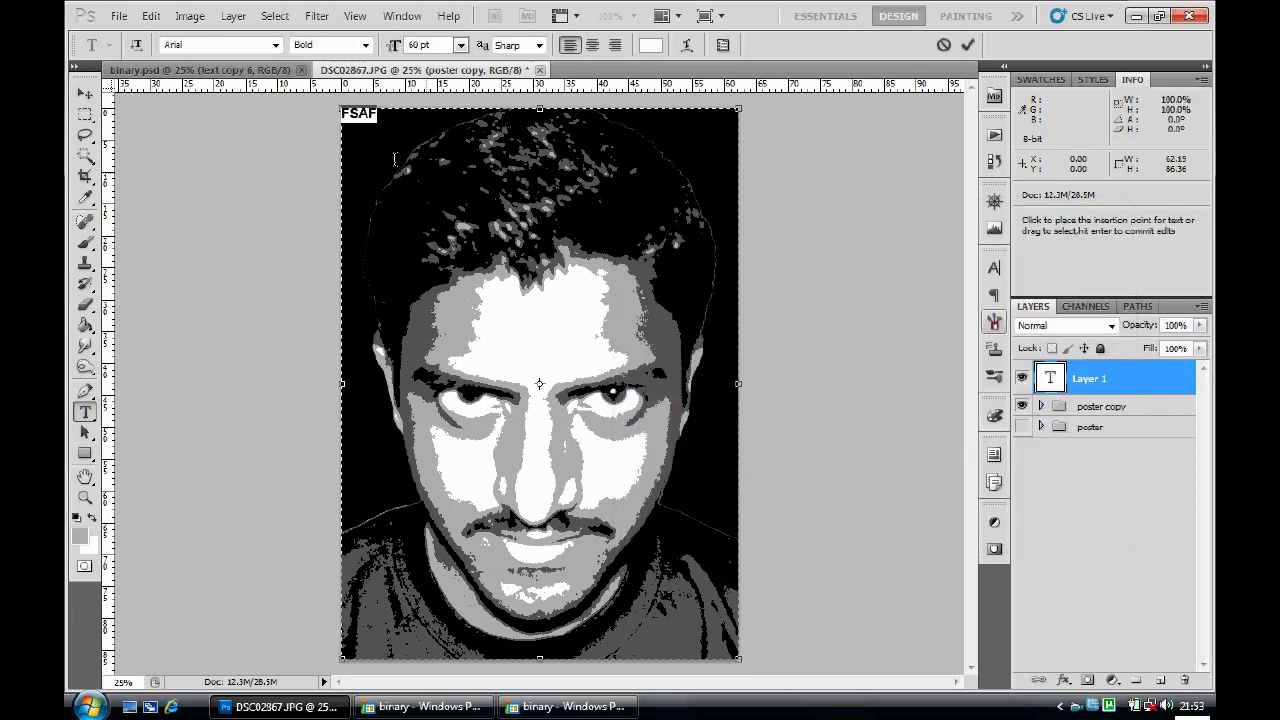
Step: Clear the placeholder letters out of the type layer
{"action": "left_click", "coordinate": [387, 121]}
{"action": "type", "text": "DFHDFGHFGH"}
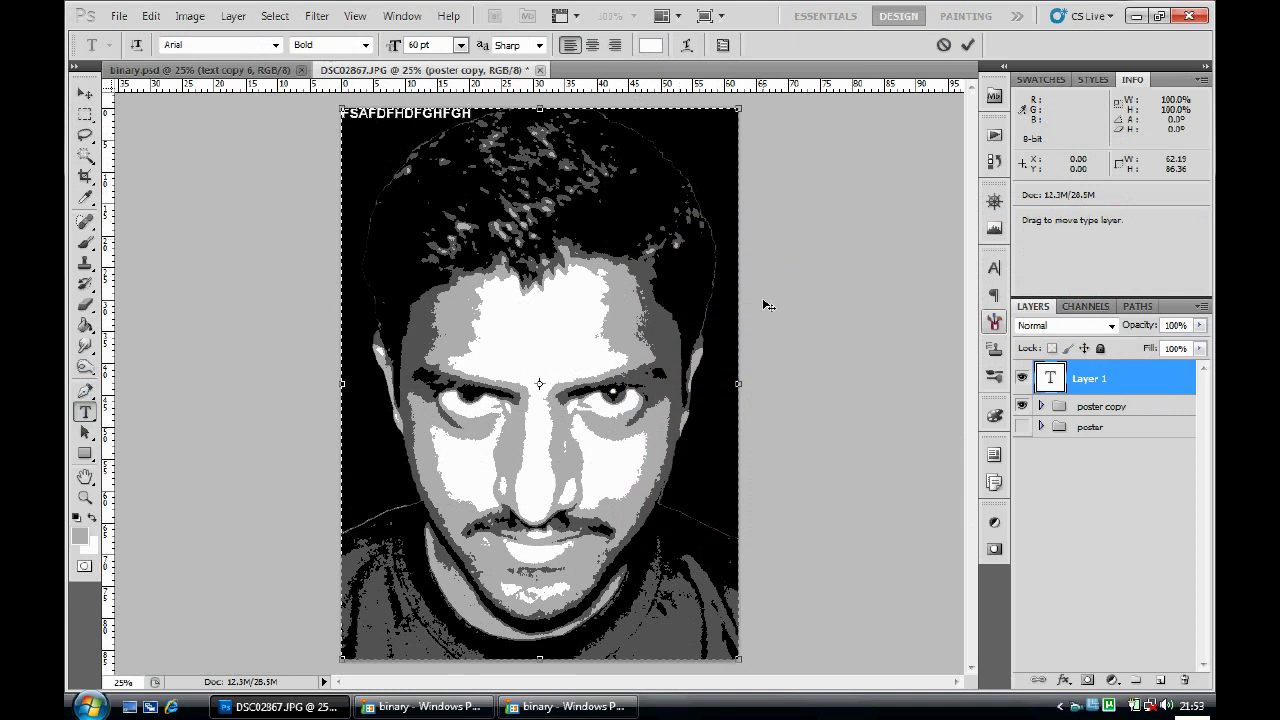
{"action": "key", "text": "Left"}
{"action": "key", "text": "Left"}
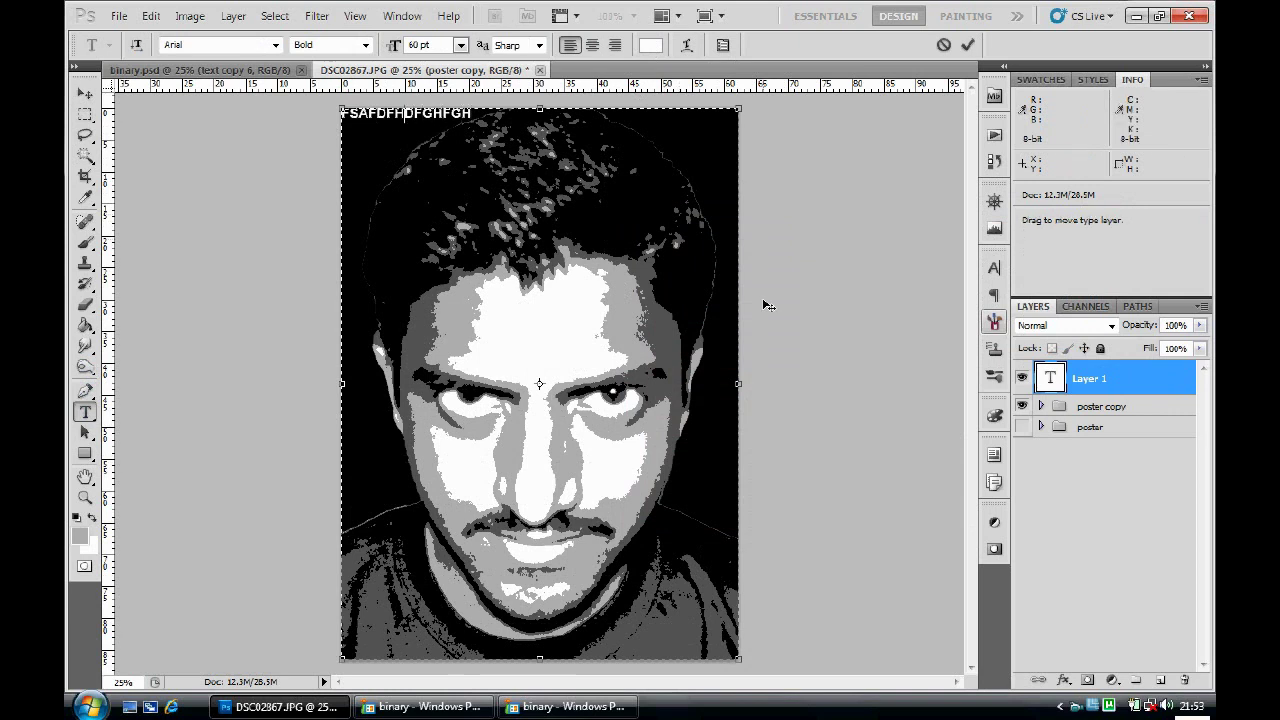
{"action": "key", "text": "ctrl+a"}
{"action": "key", "text": "BackSpace"}
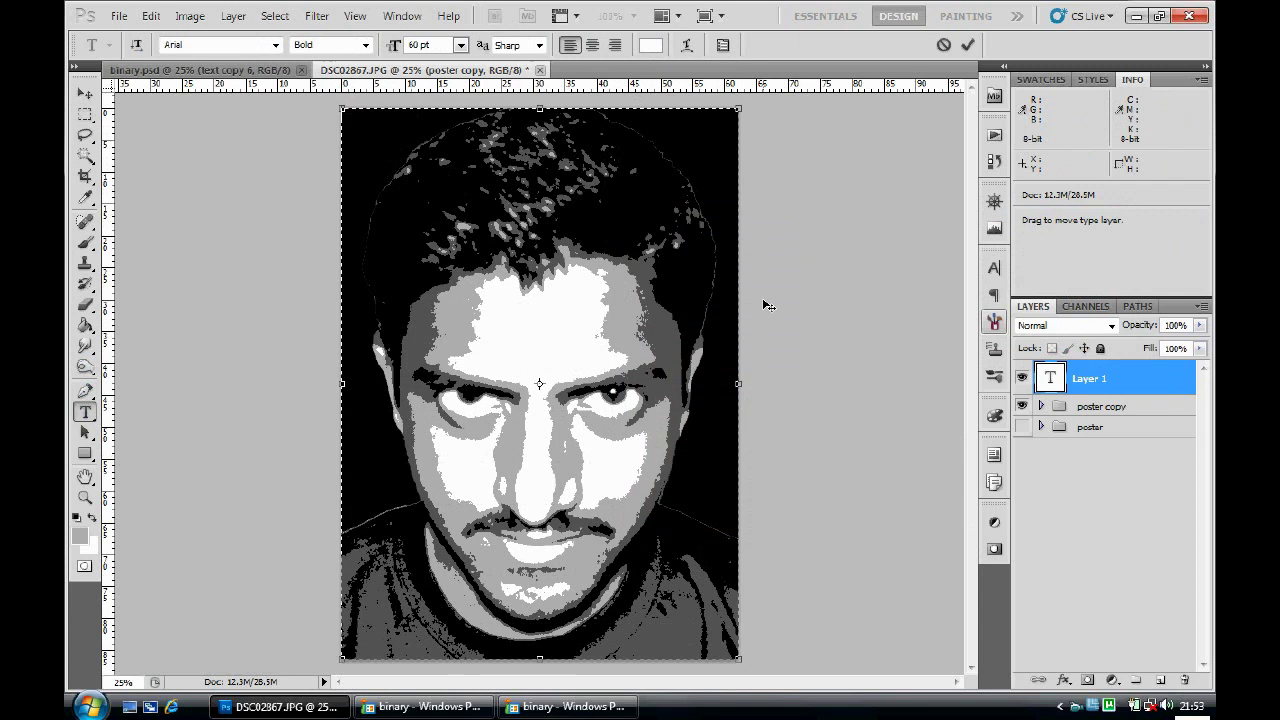
{"action": "type", "text": "101010"}
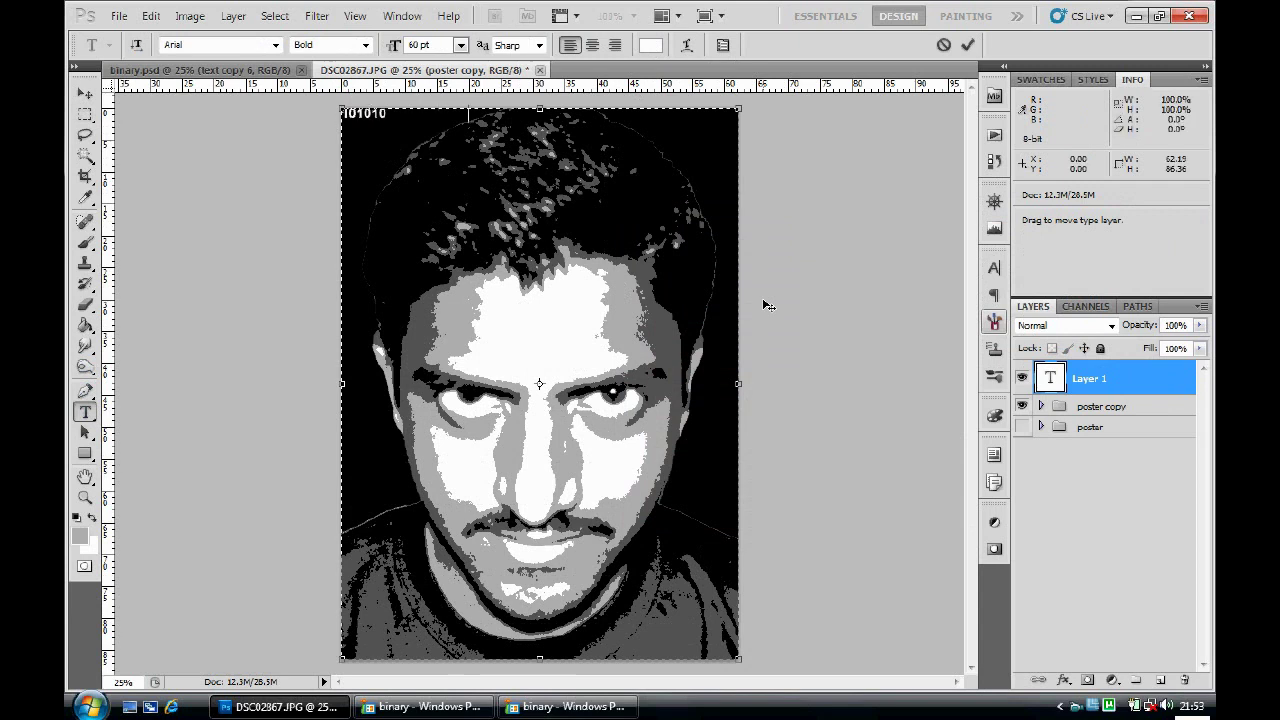
{"action": "type", "text": "01010101010"}
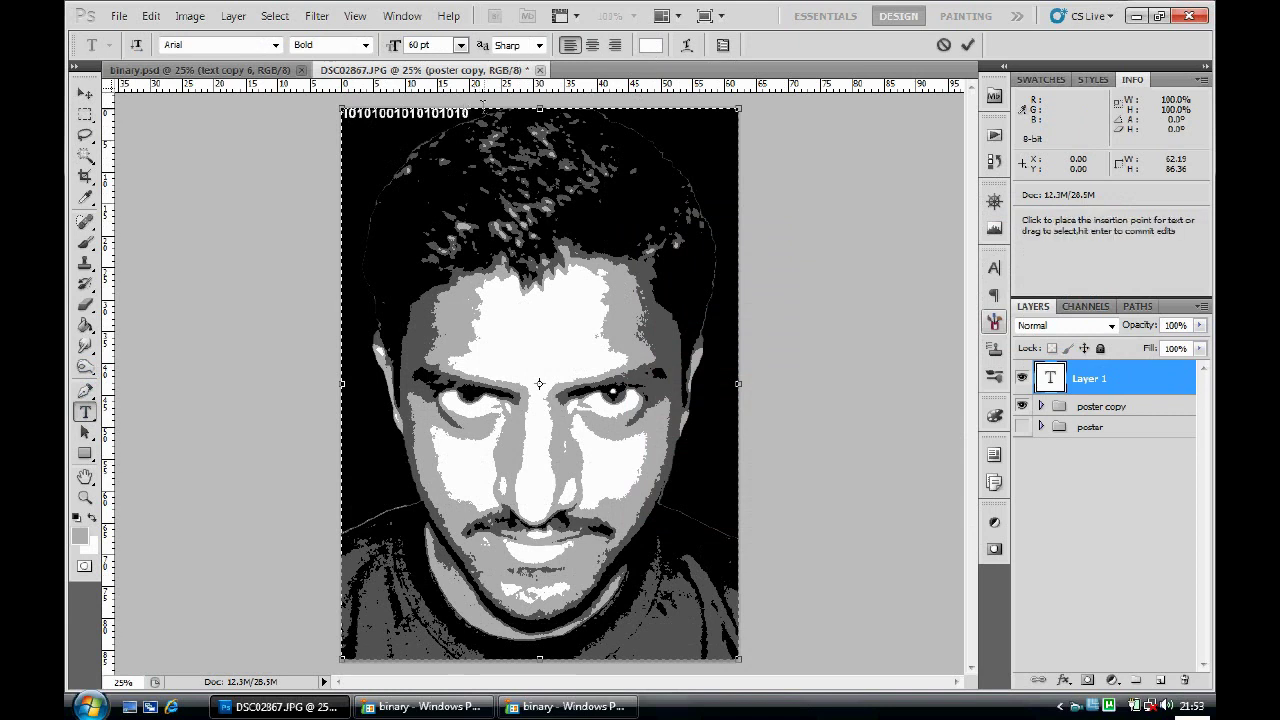
{"action": "key", "text": "ctrl+a"}
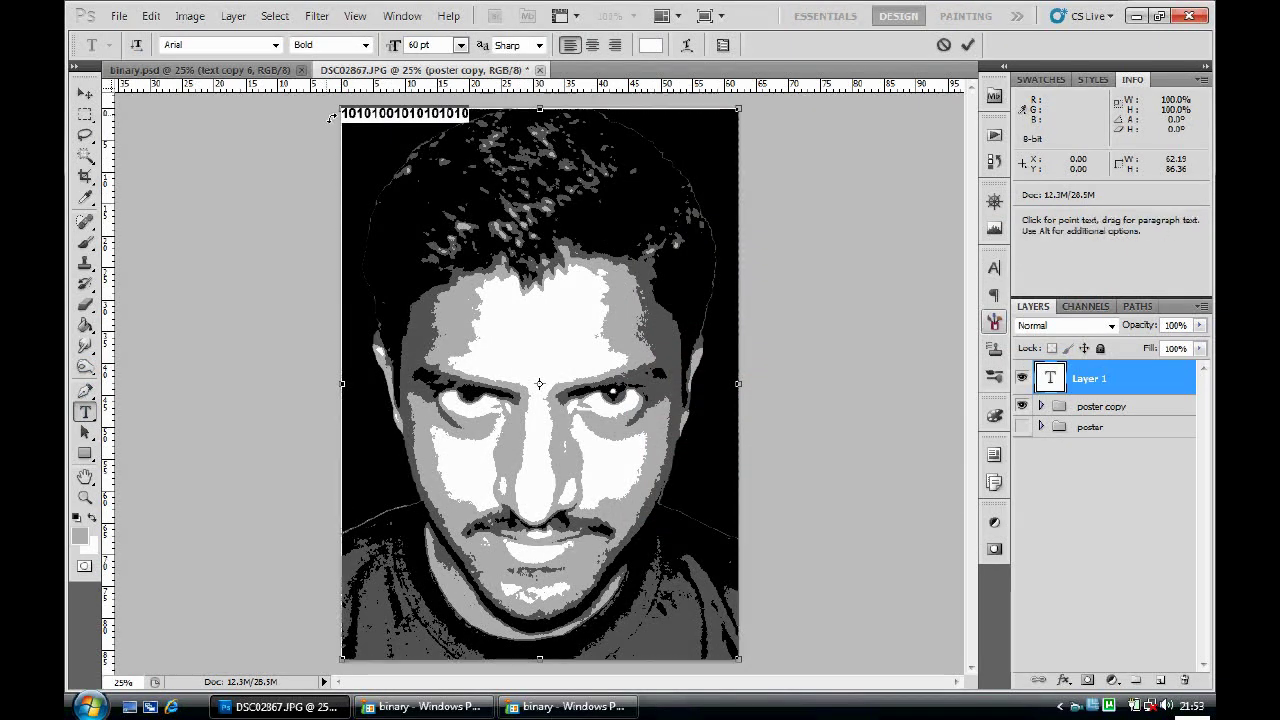
{"action": "left_click", "coordinate": [477, 117]}
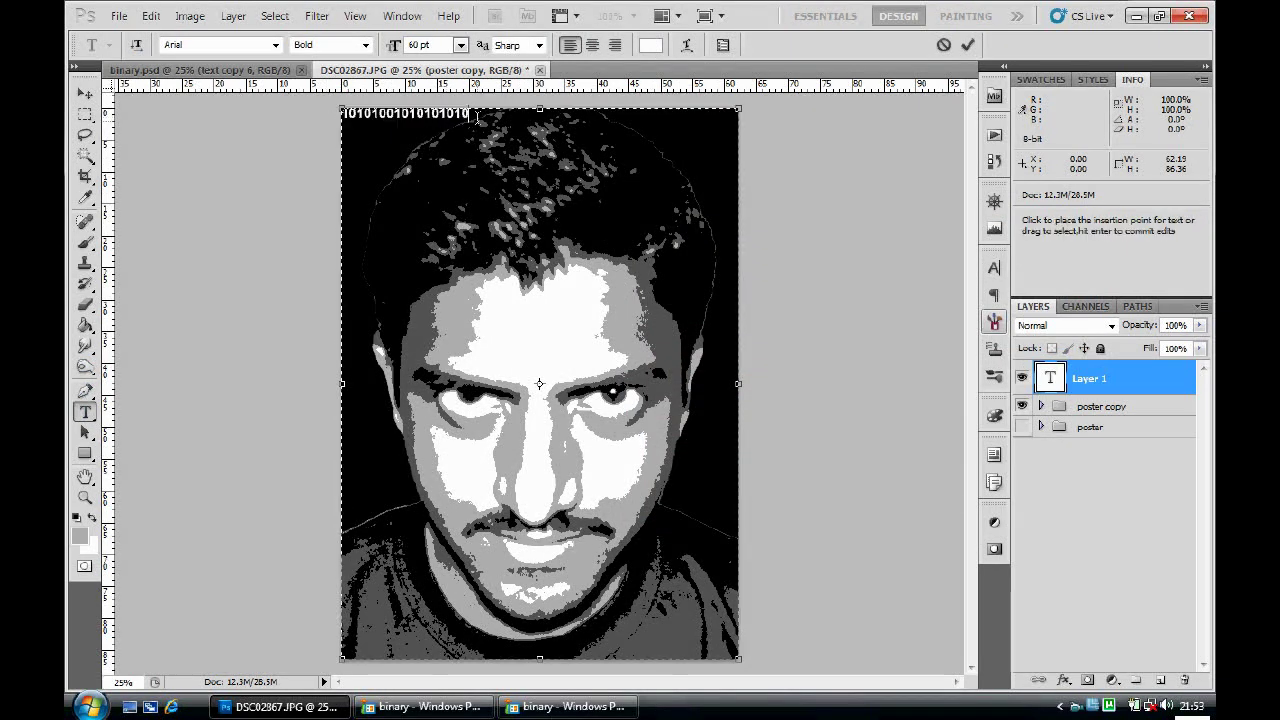
{"action": "key", "text": "ctrl+v"}
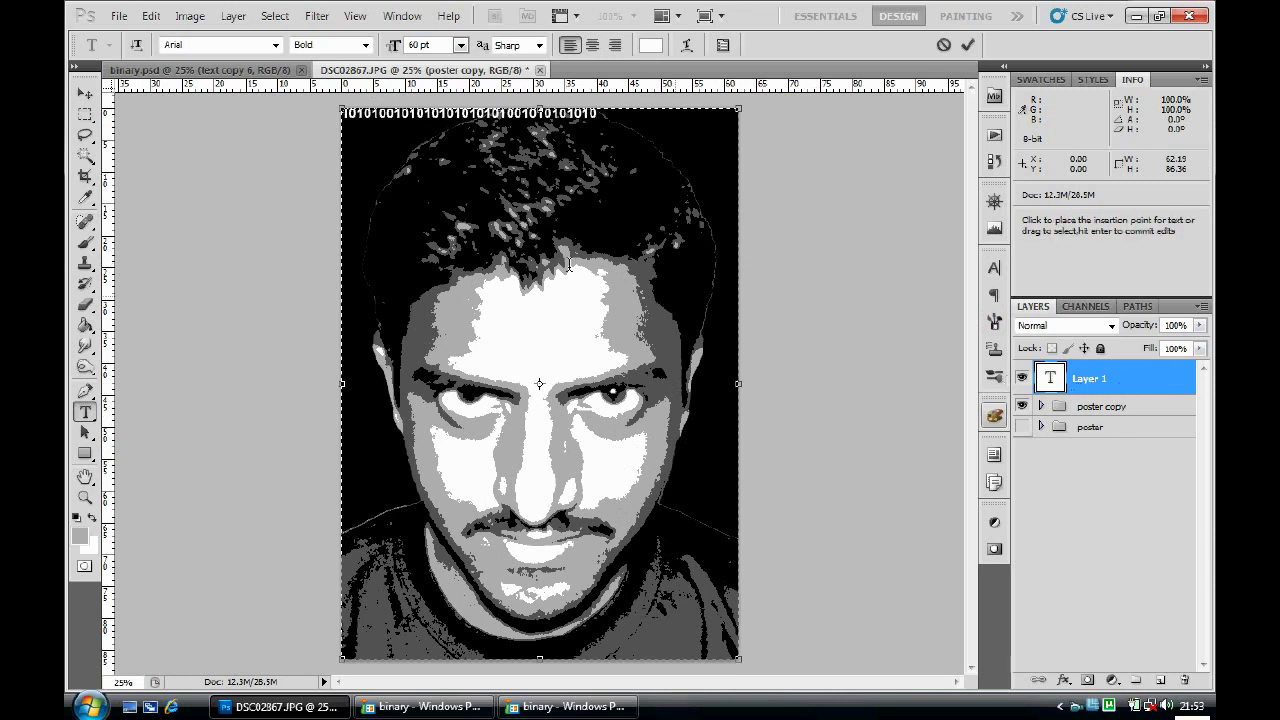
{"action": "left_click", "coordinate": [233, 16]}
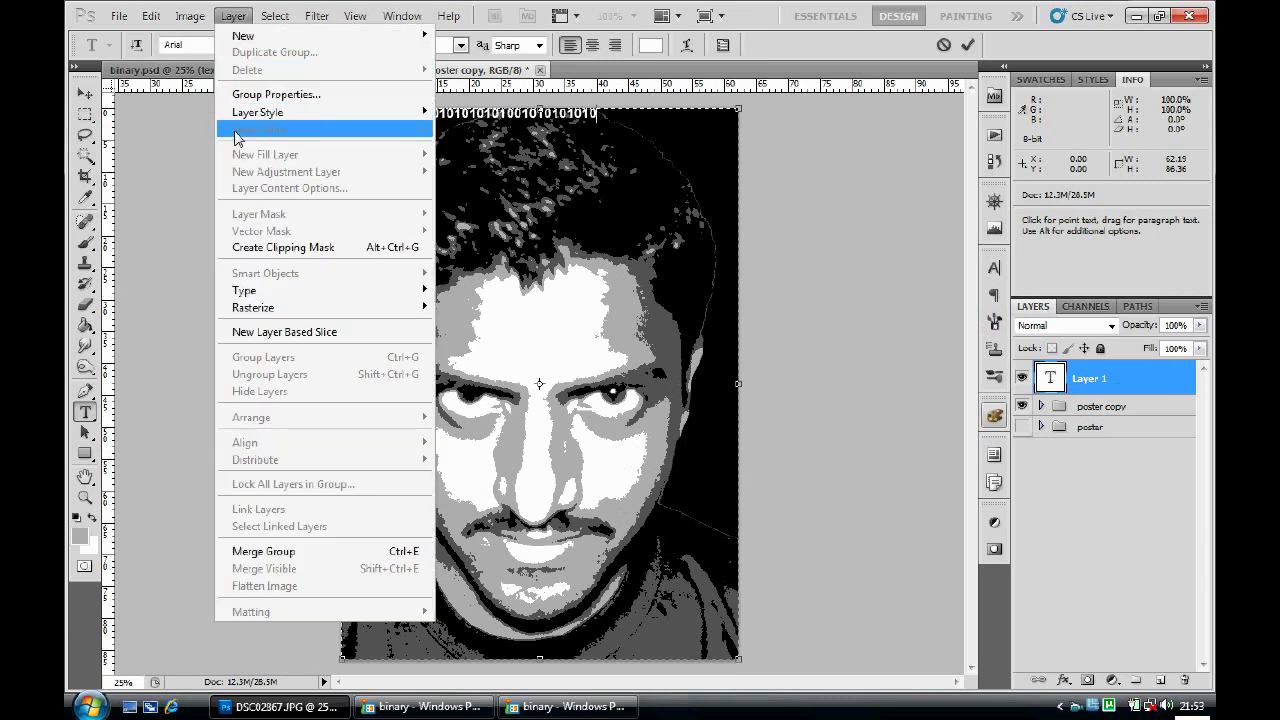
Step: Commit the binary text and select its layer
{"action": "left_click", "coordinate": [1134, 414]}
{"action": "left_click", "coordinate": [1132, 410]}
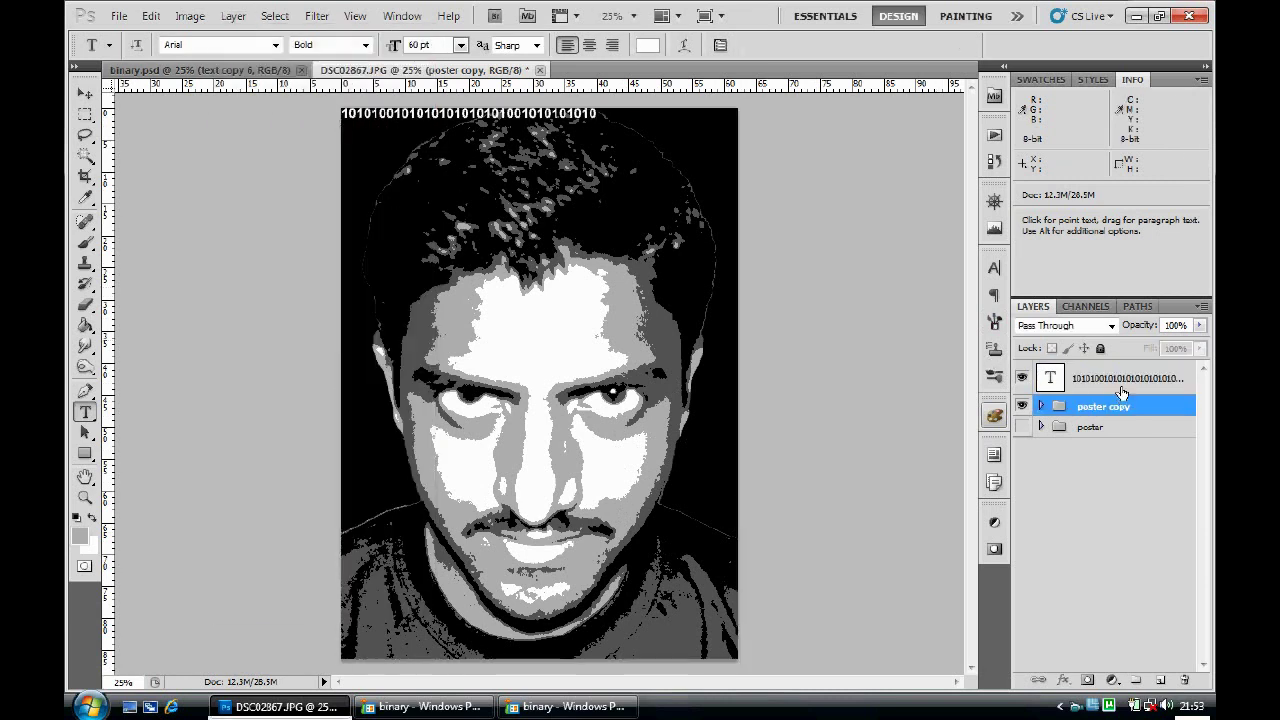
{"action": "left_click", "coordinate": [1119, 384]}
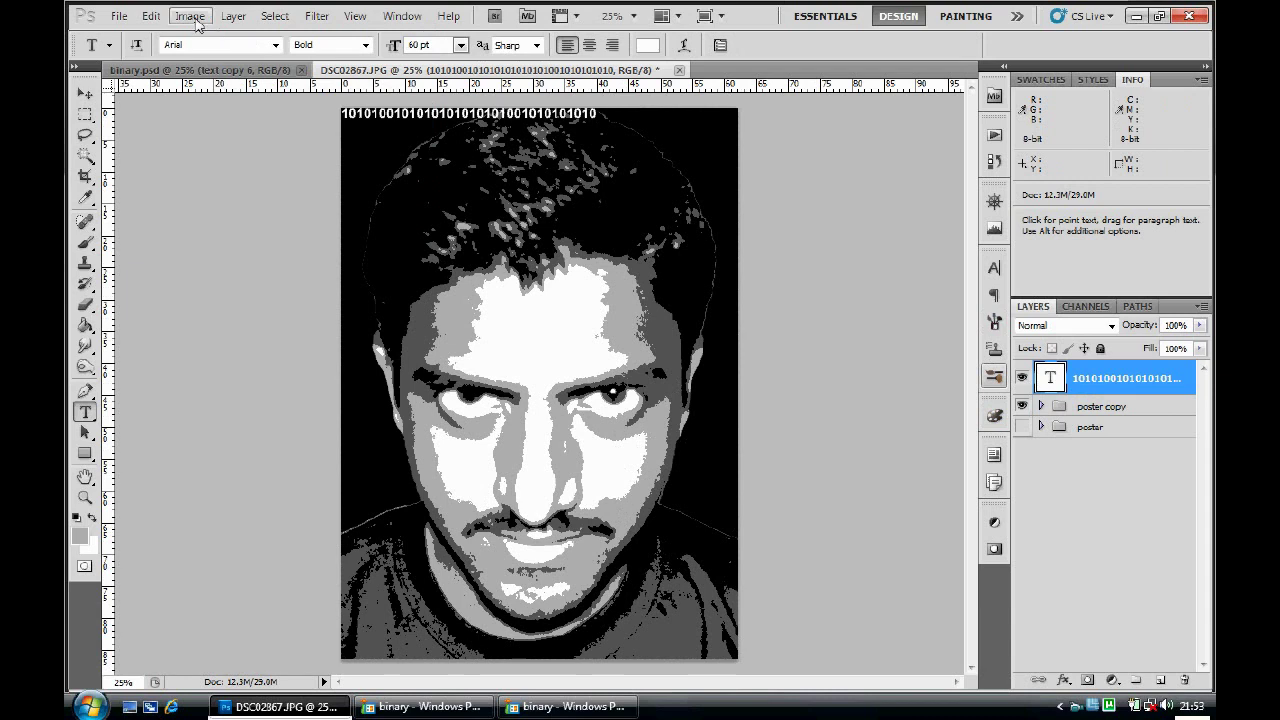
Step: Add a black (000000) Solid Color fill layer, Color Fill 2, covering the canvas
{"action": "left_click", "coordinate": [232, 17]}
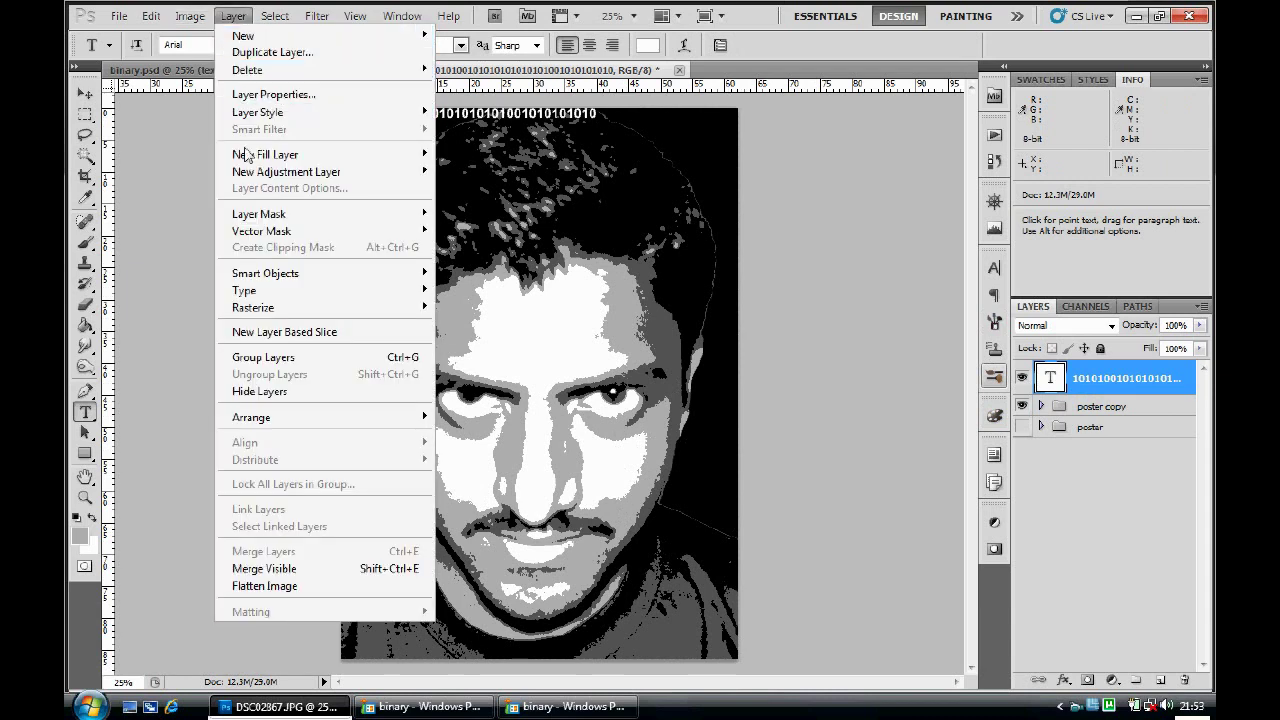
{"action": "mouse_move", "coordinate": [247, 155]}
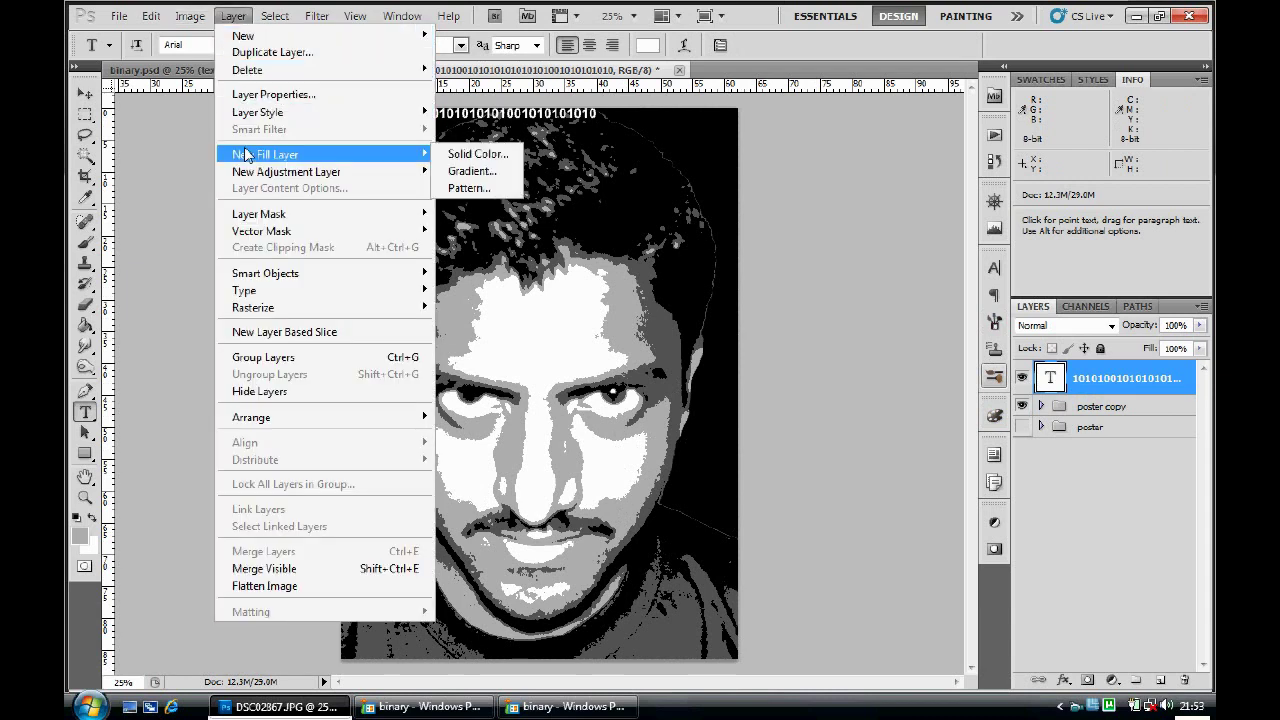
{"action": "left_click", "coordinate": [455, 154]}
{"action": "left_click", "coordinate": [862, 226]}
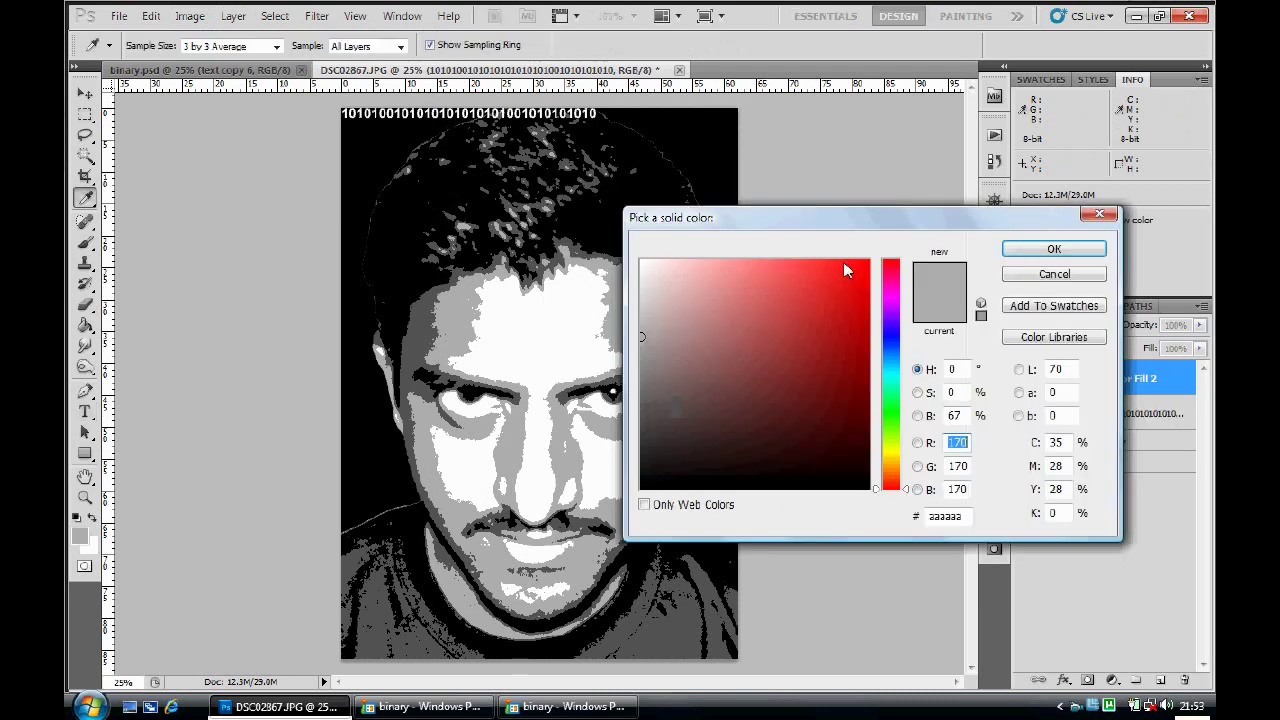
{"action": "left_click_drag", "start_coordinate": [646, 487], "coordinate": [626, 497]}
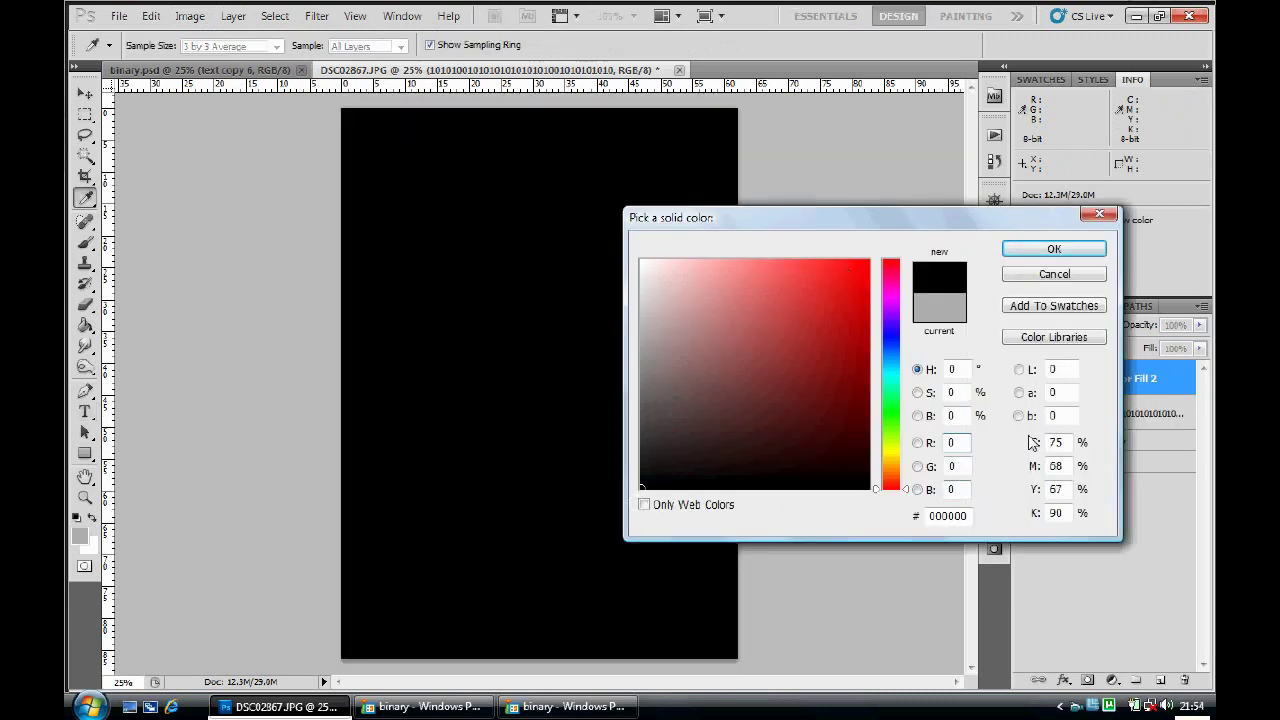
{"action": "left_click", "coordinate": [1080, 252]}
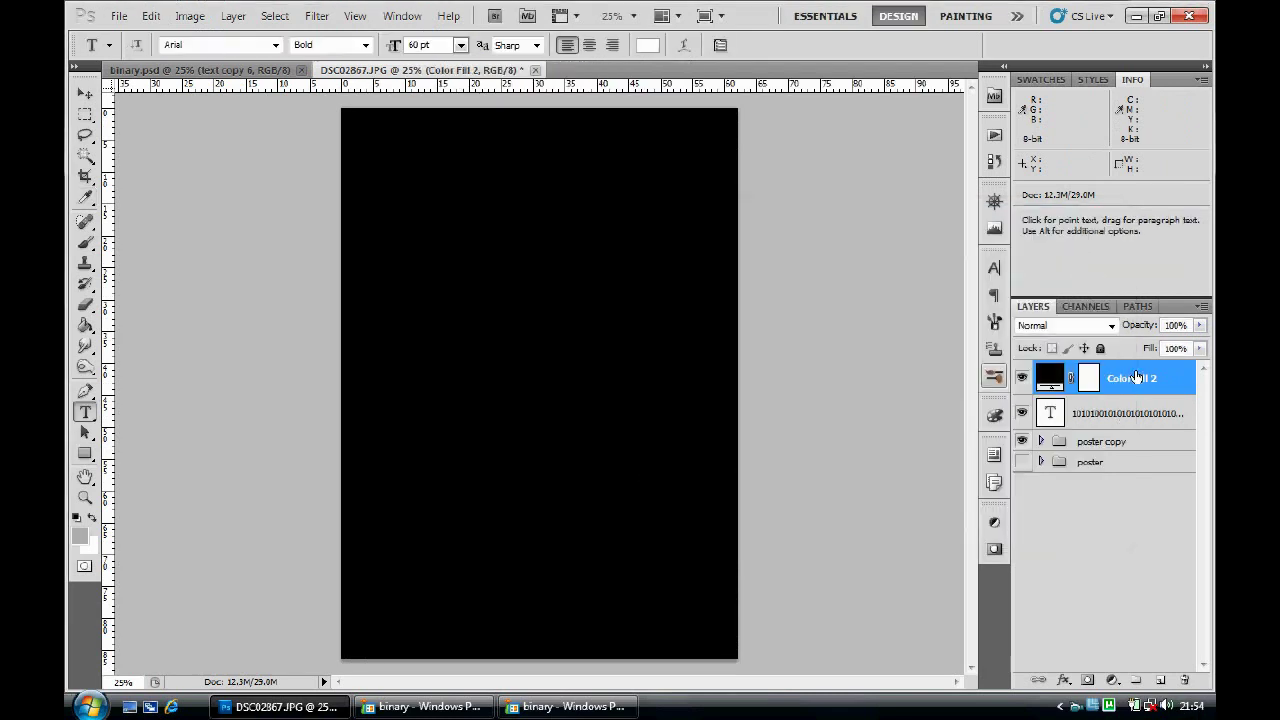
Step: Move Color Fill 2 beneath the binary text layer, then select both layers
{"action": "left_click_drag", "start_coordinate": [1136, 376], "coordinate": [1132, 438]}
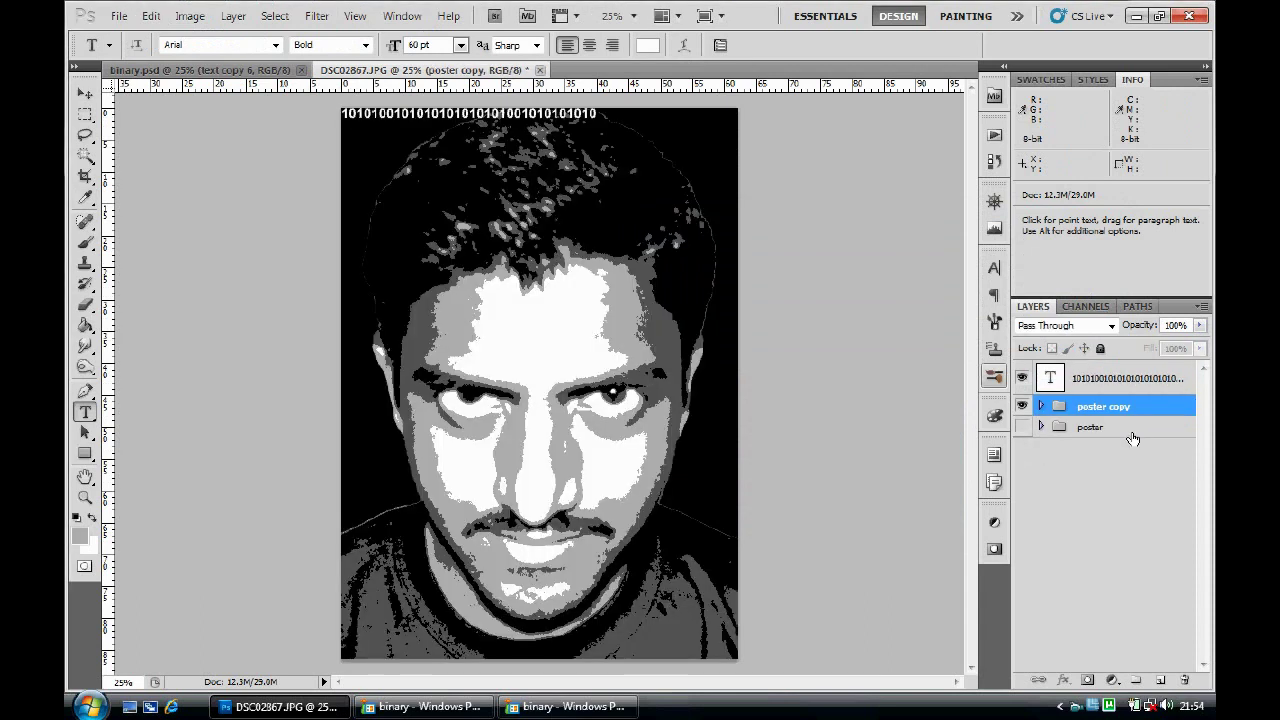
{"action": "key", "text": "ctrl+z"}
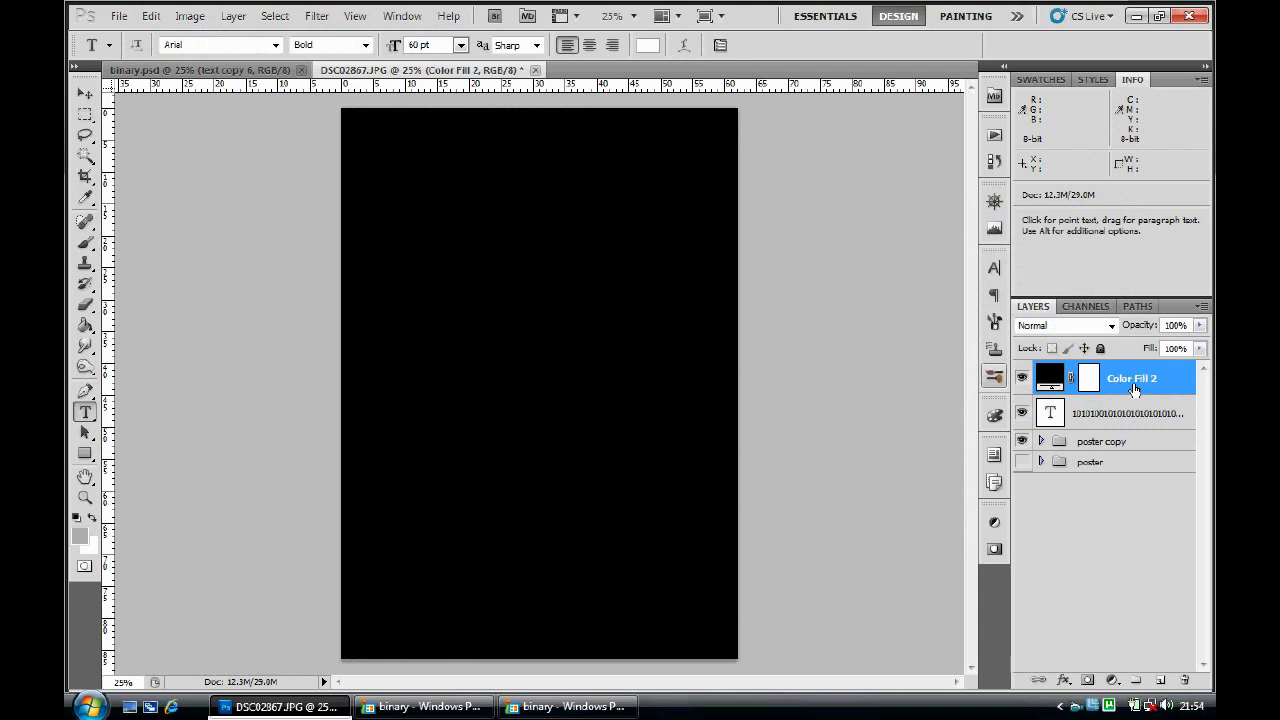
{"action": "left_click_drag", "start_coordinate": [1155, 380], "coordinate": [1156, 437]}
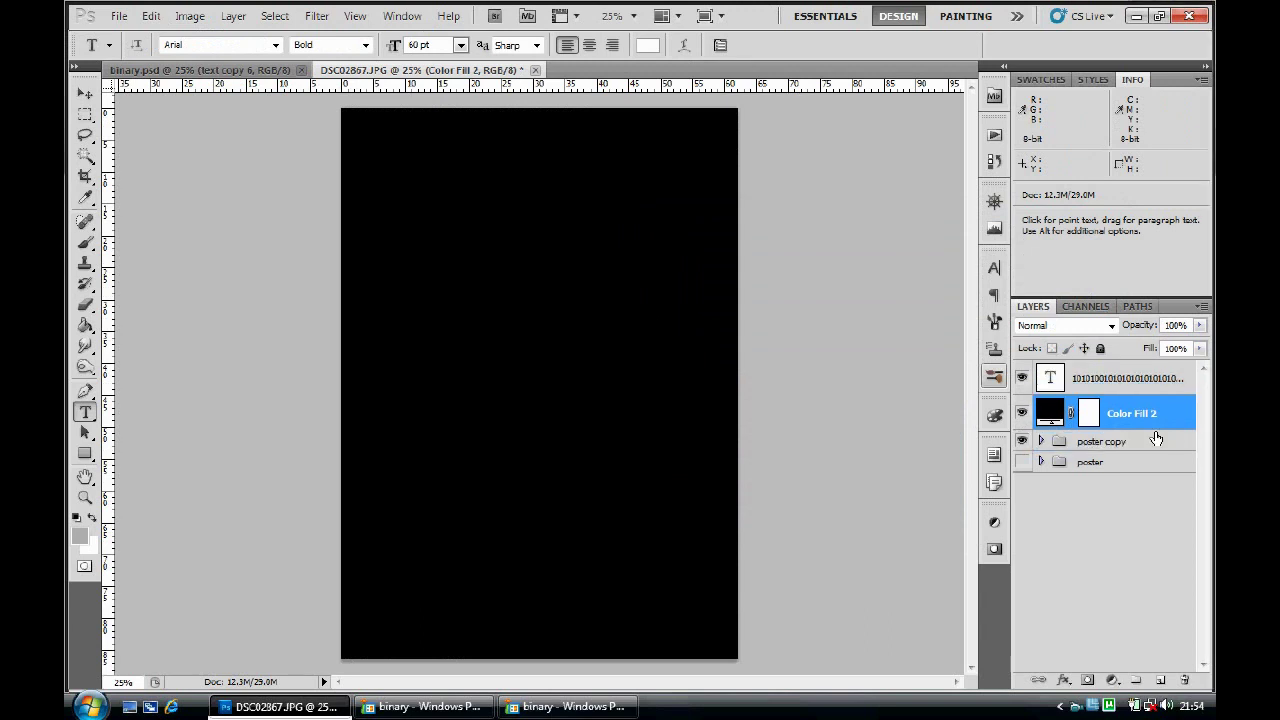
{"action": "left_click", "coordinate": [1134, 398]}
{"action": "left_click", "coordinate": [1135, 410]}
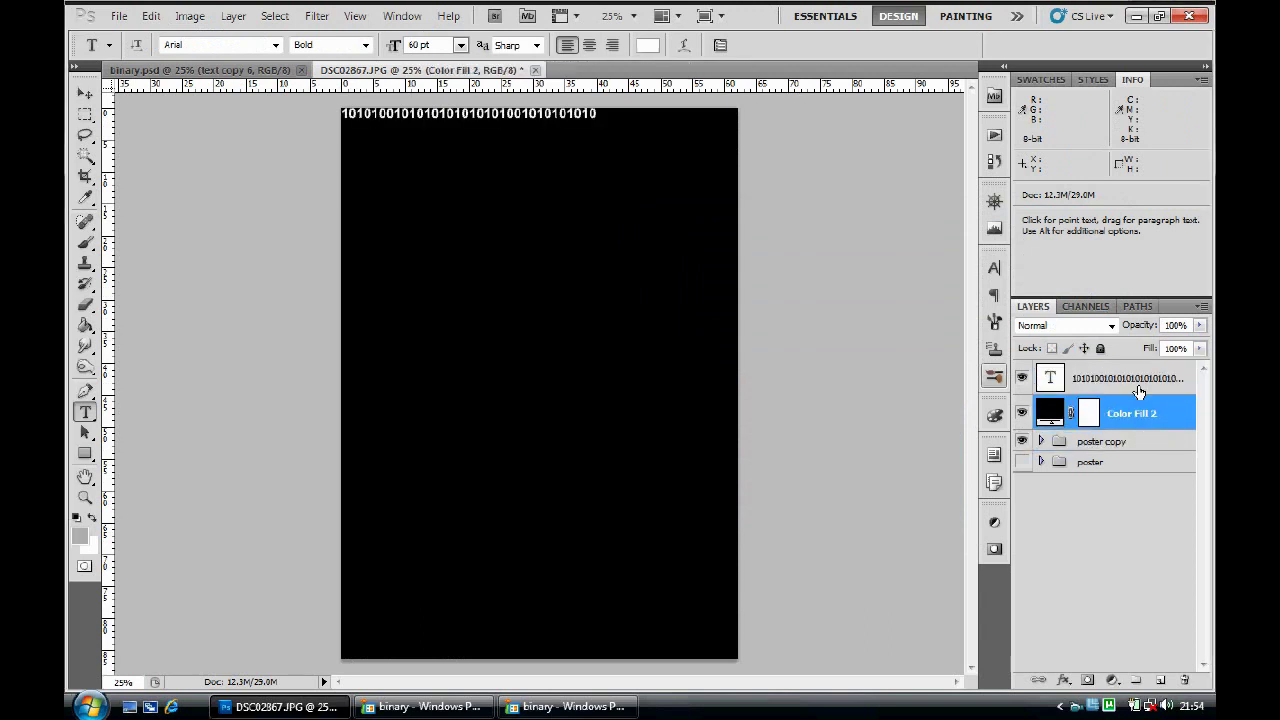
{"action": "left_click", "coordinate": [1143, 378]}
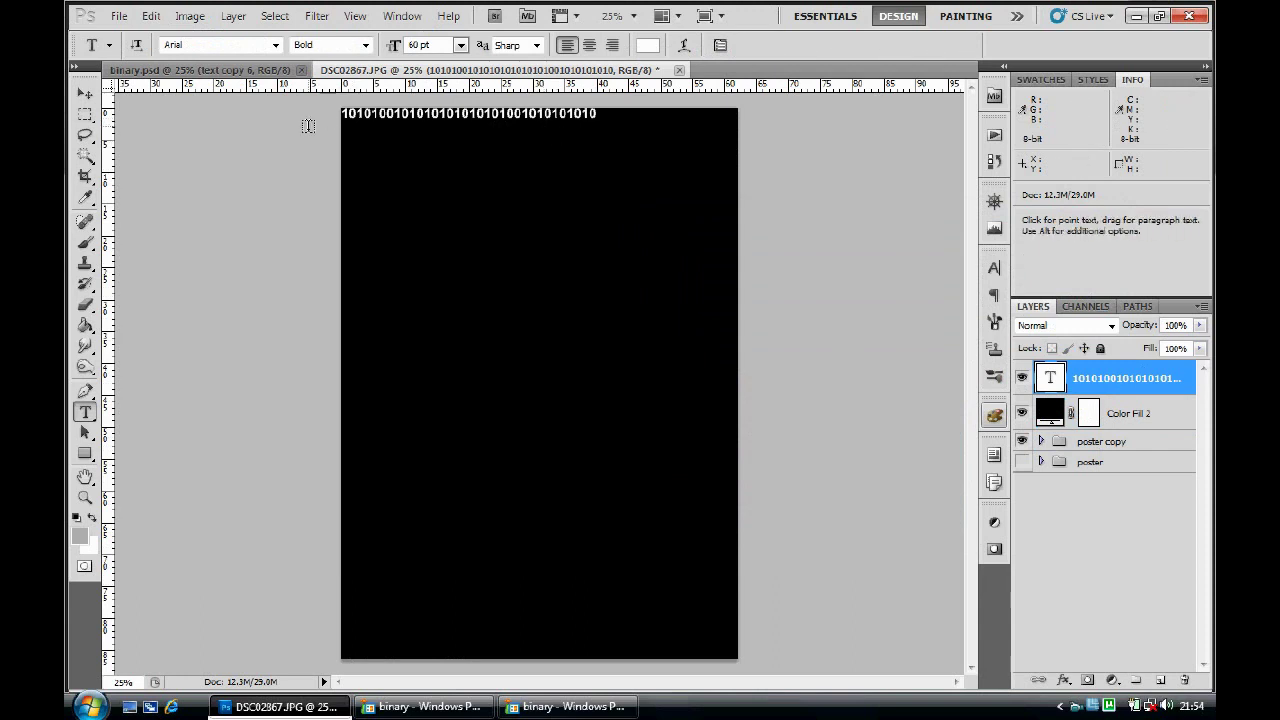
{"action": "left_click", "coordinate": [1148, 420], "text": "shift"}
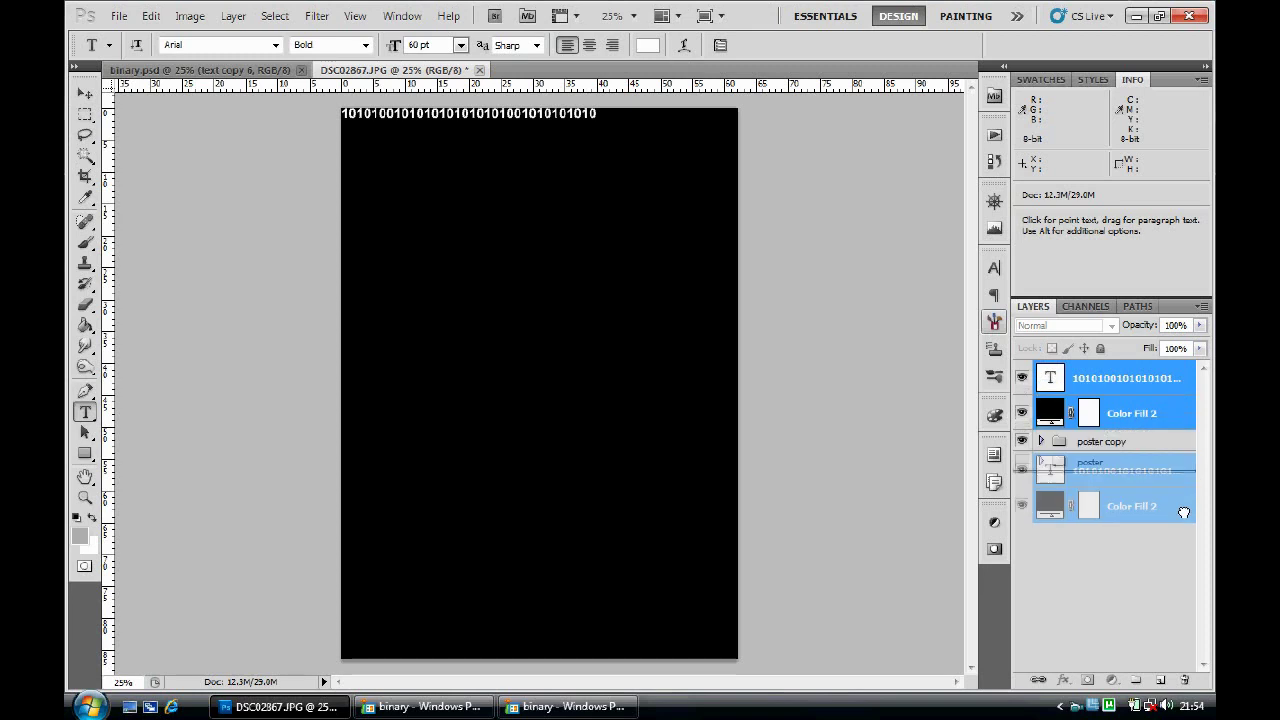
Step: Merge the binary text and Color Fill 2 layers and rename the result TEXT
{"action": "right_click", "coordinate": [1165, 411]}
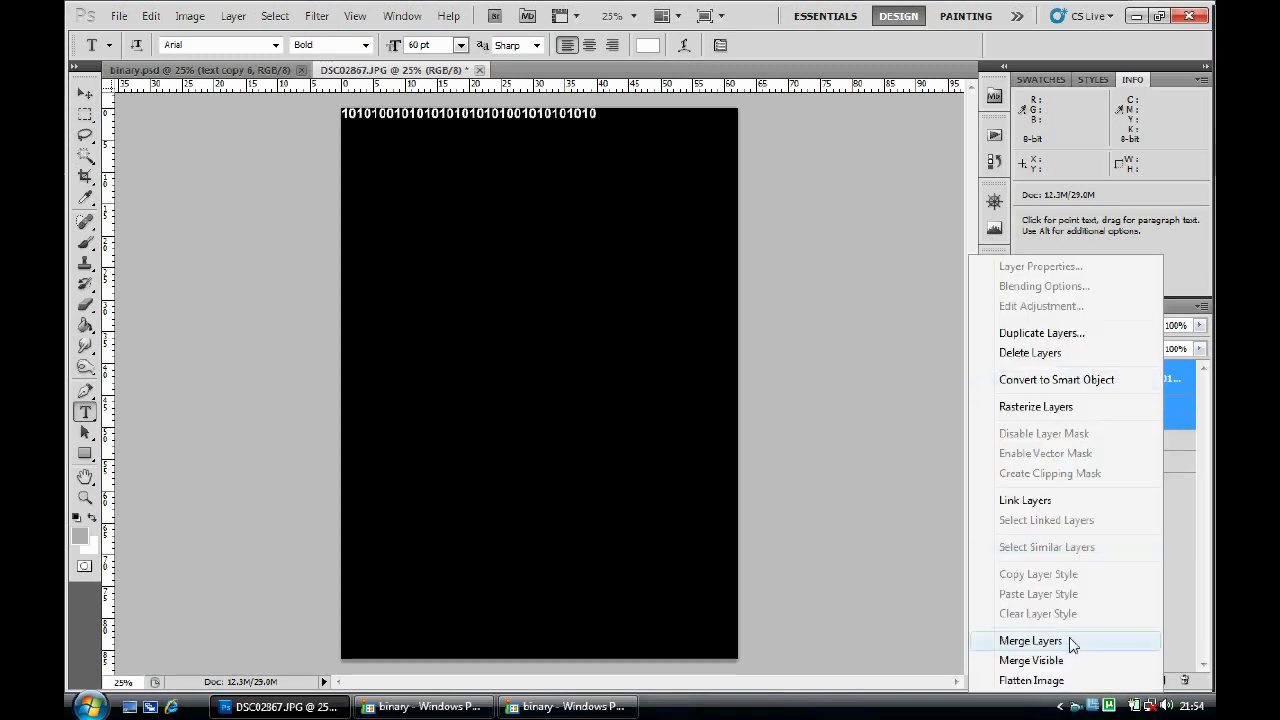
{"action": "left_click", "coordinate": [1030, 640]}
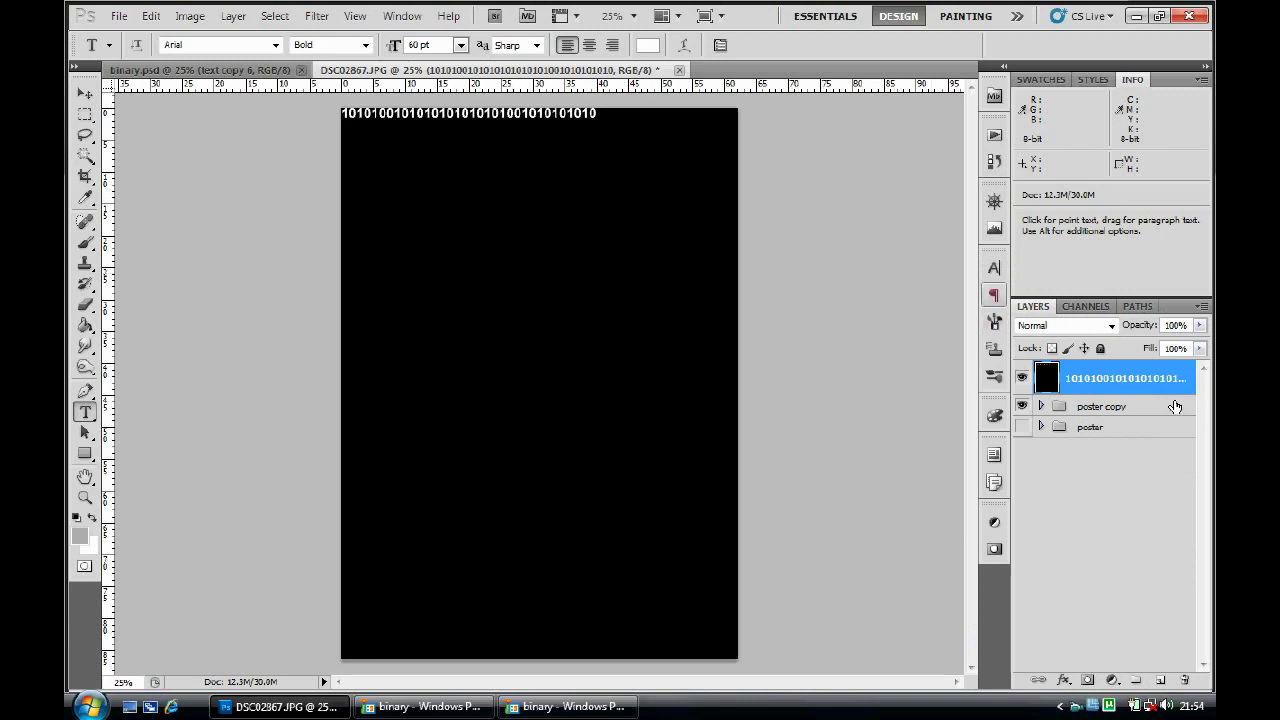
{"action": "double_click", "coordinate": [1120, 388]}
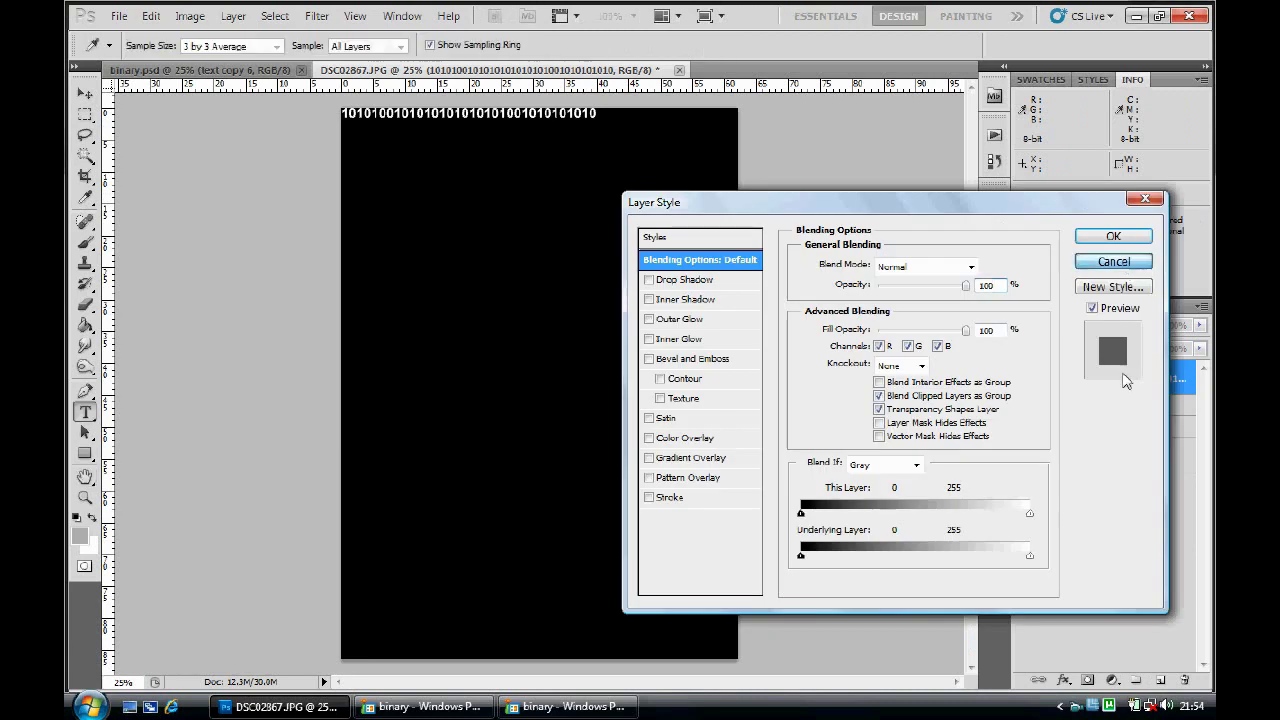
{"action": "left_click", "coordinate": [1116, 262]}
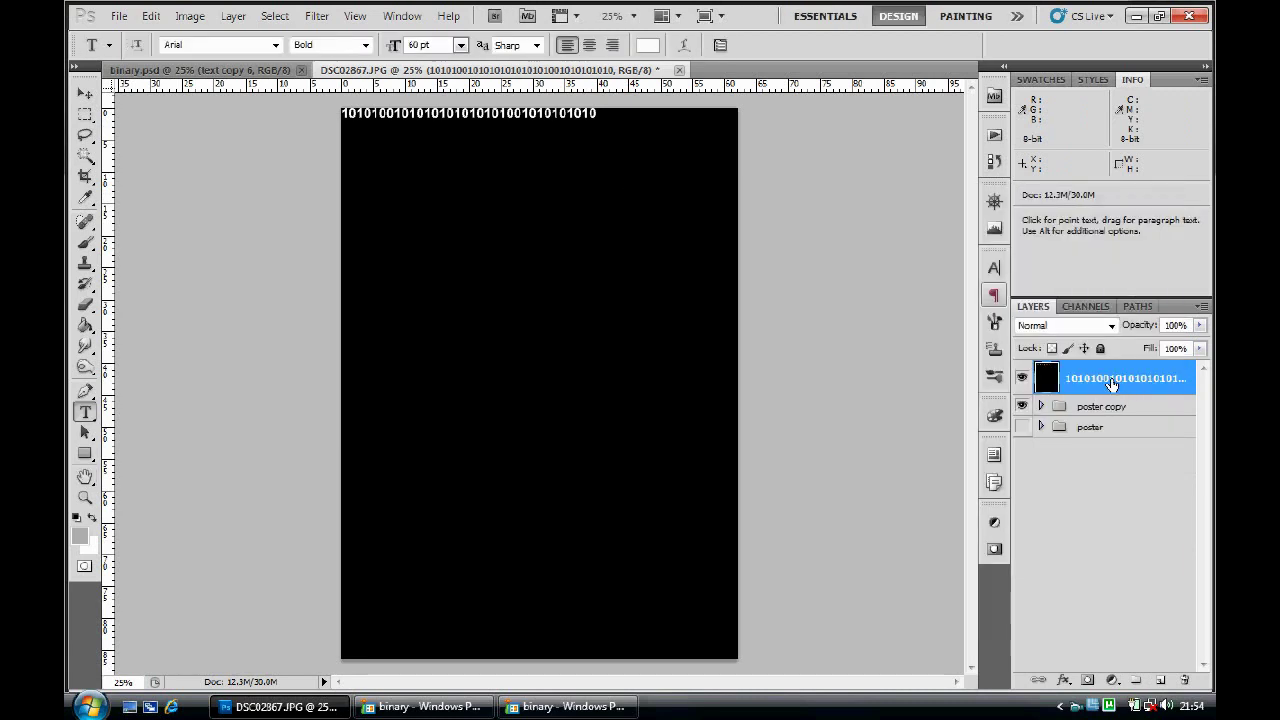
{"action": "double_click", "coordinate": [1112, 381]}
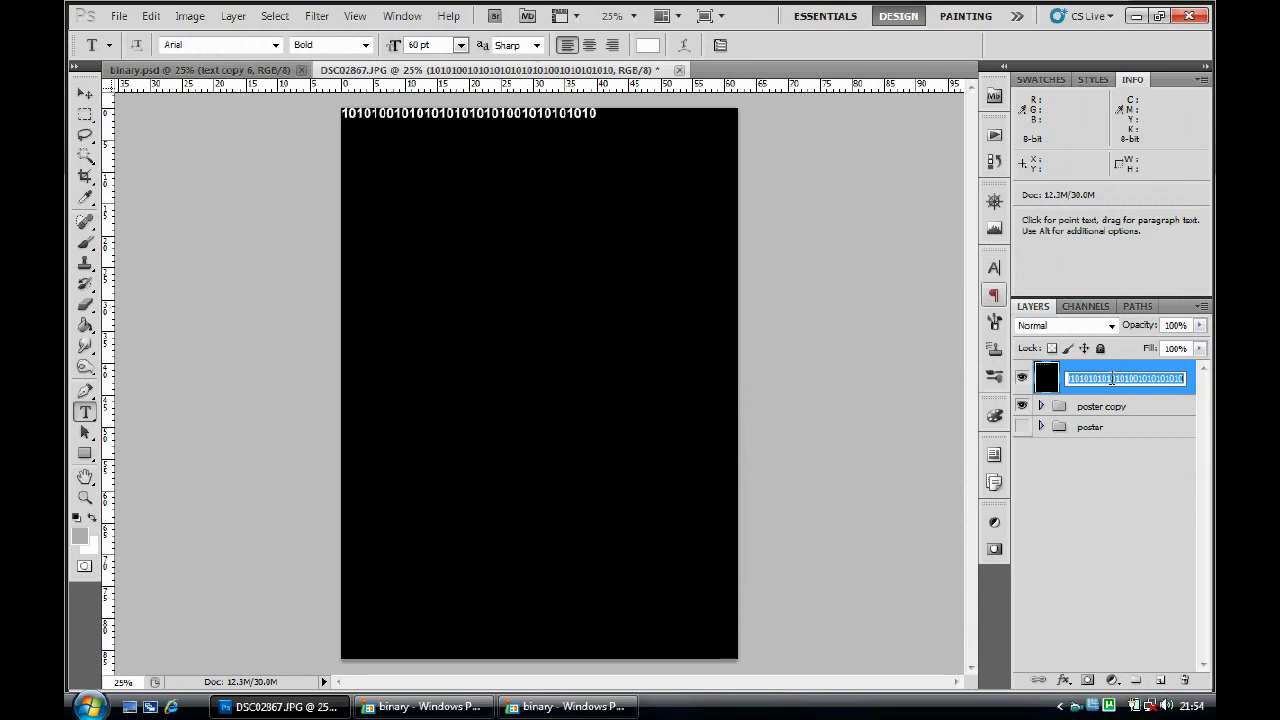
{"action": "type", "text": "TEST"}
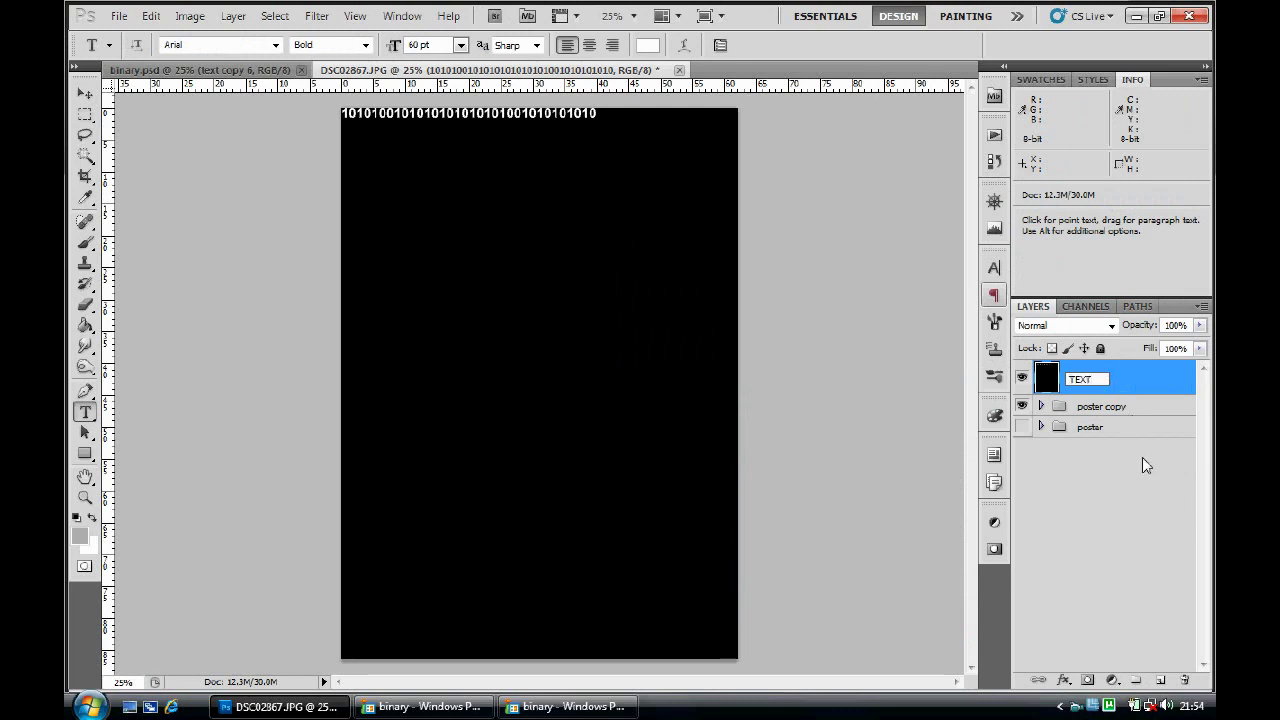
{"action": "key", "text": "Return"}
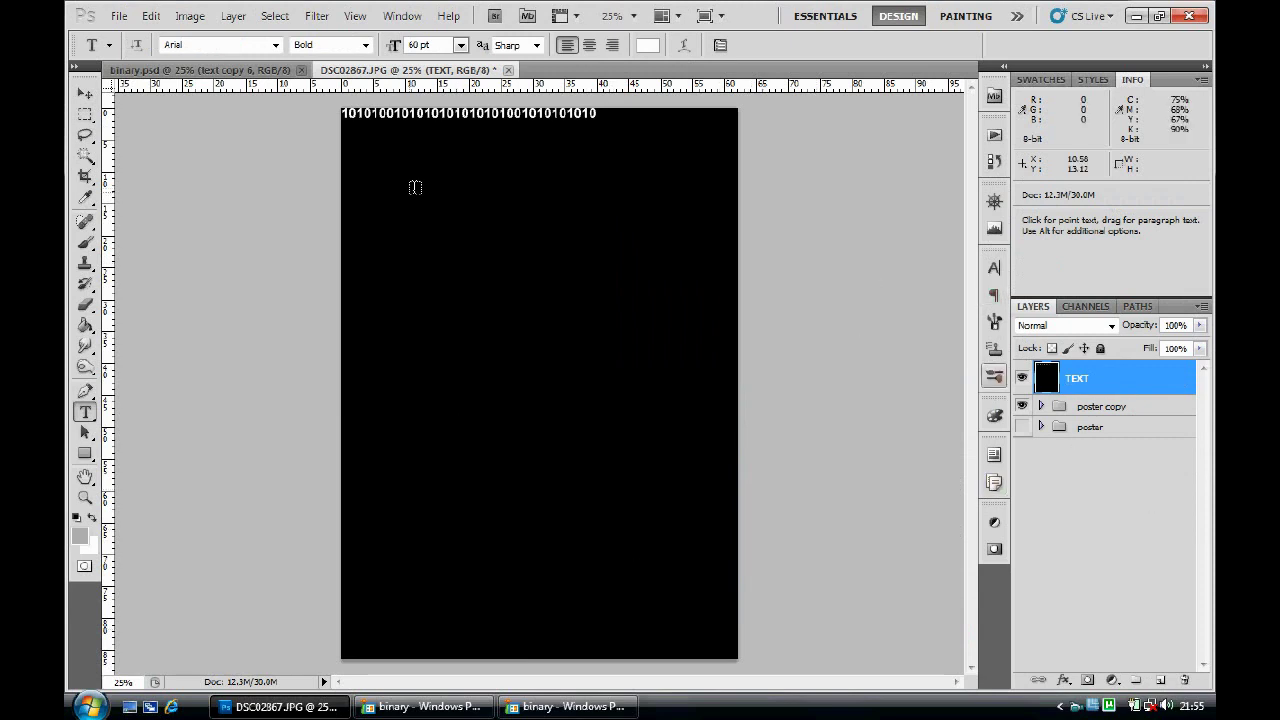
Step: Check binary.psd, then delete the TEXT layer from DSC02867.JPG
{"action": "left_click", "coordinate": [210, 70]}
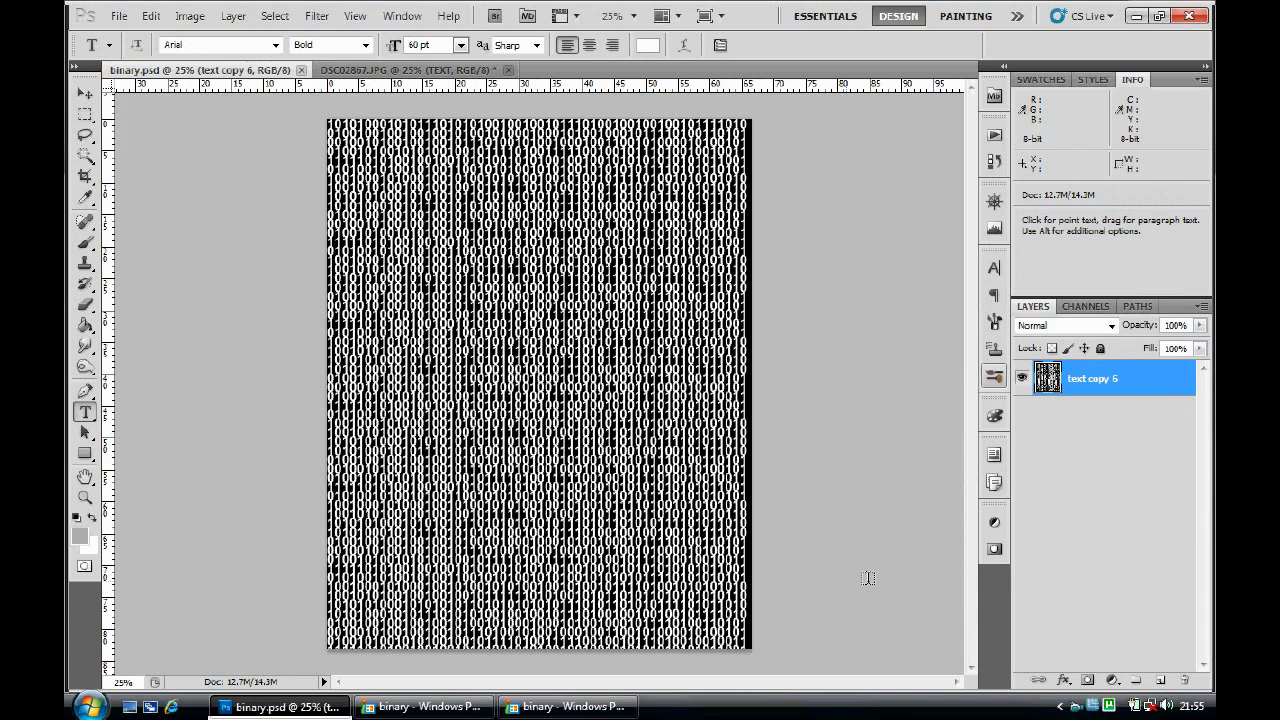
{"action": "left_click", "coordinate": [438, 72]}
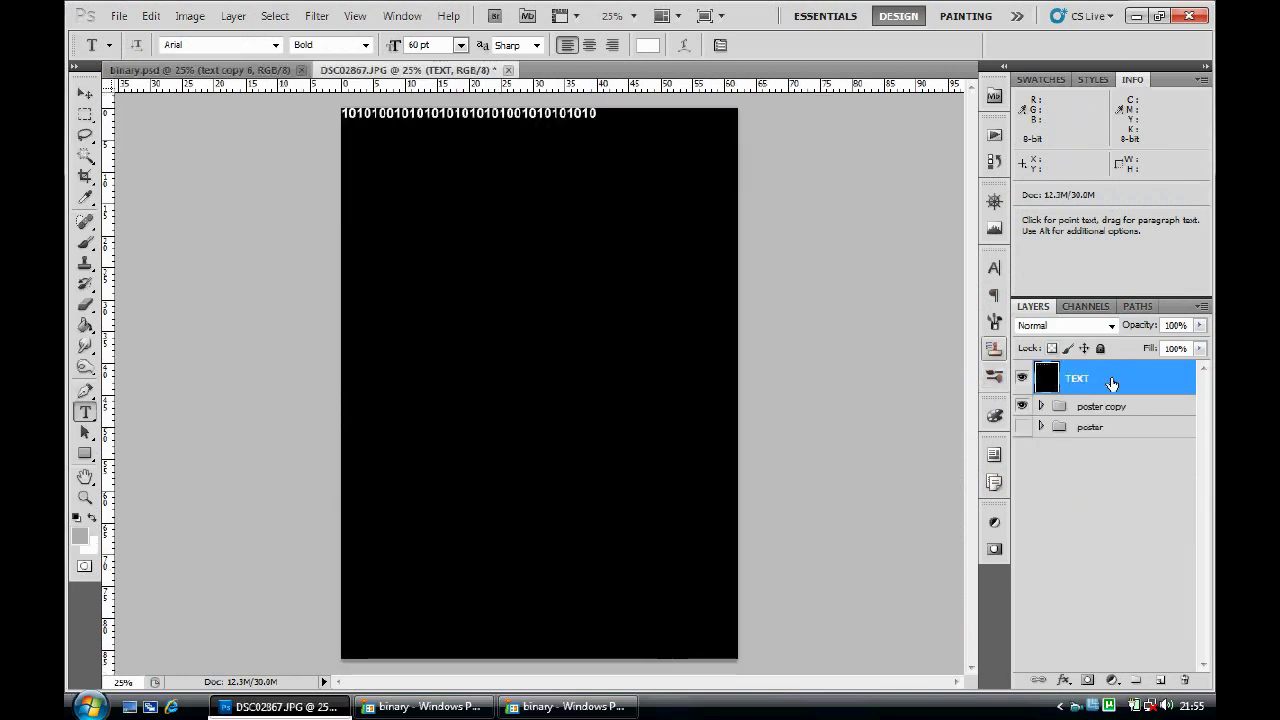
{"action": "left_click_drag", "start_coordinate": [1112, 383], "coordinate": [1185, 682]}
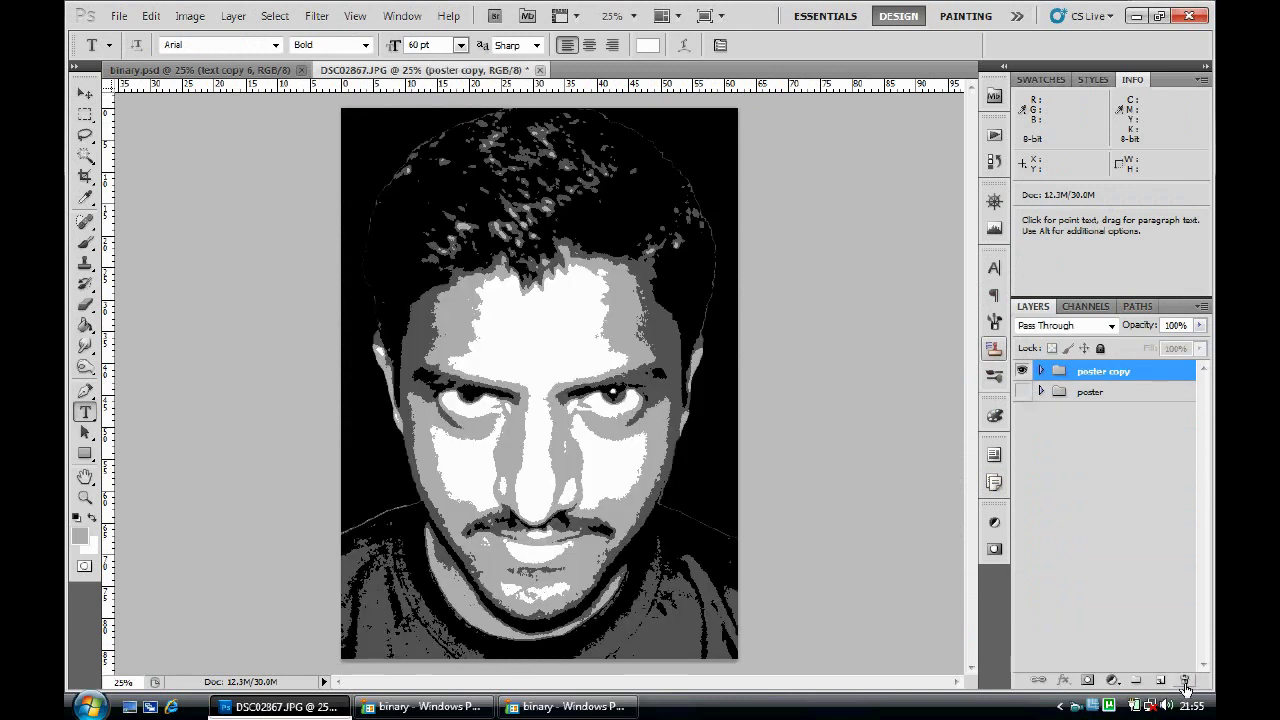
Step: Copy the whole binary.psd pattern and paste it into DSC02867.JPG as Layer 1
{"action": "left_click", "coordinate": [1101, 507]}
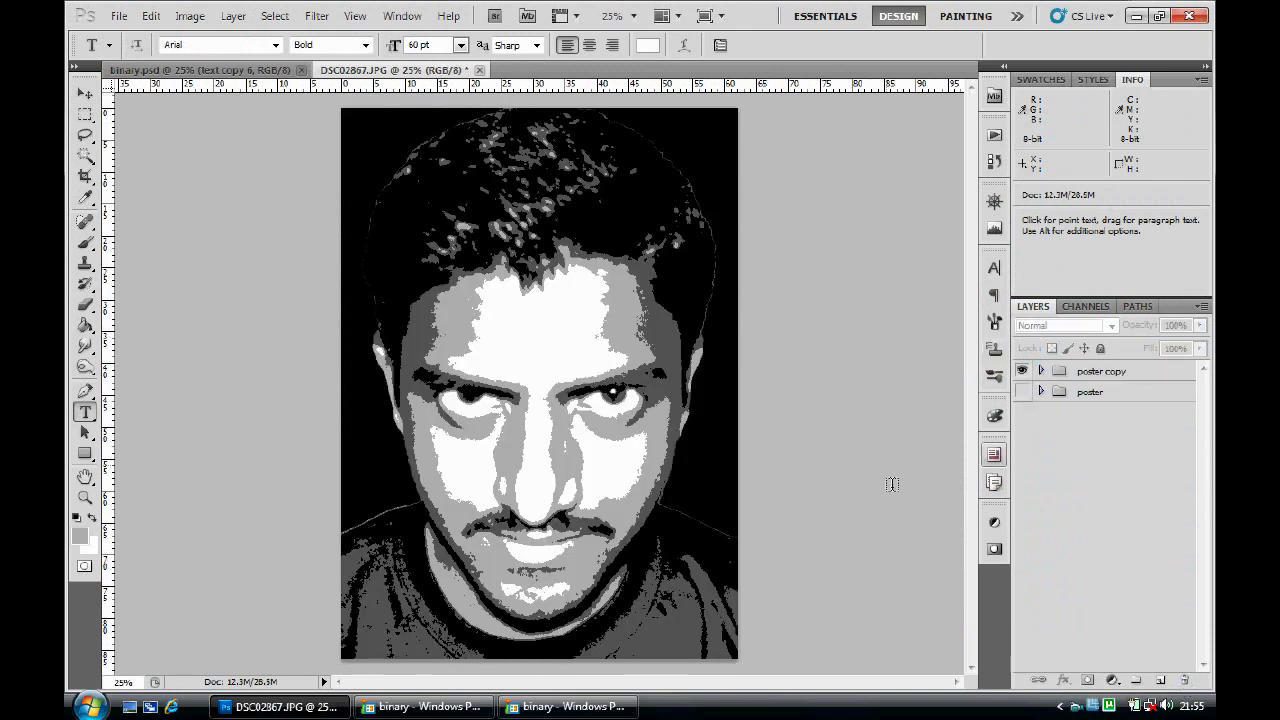
{"action": "left_click", "coordinate": [1100, 374]}
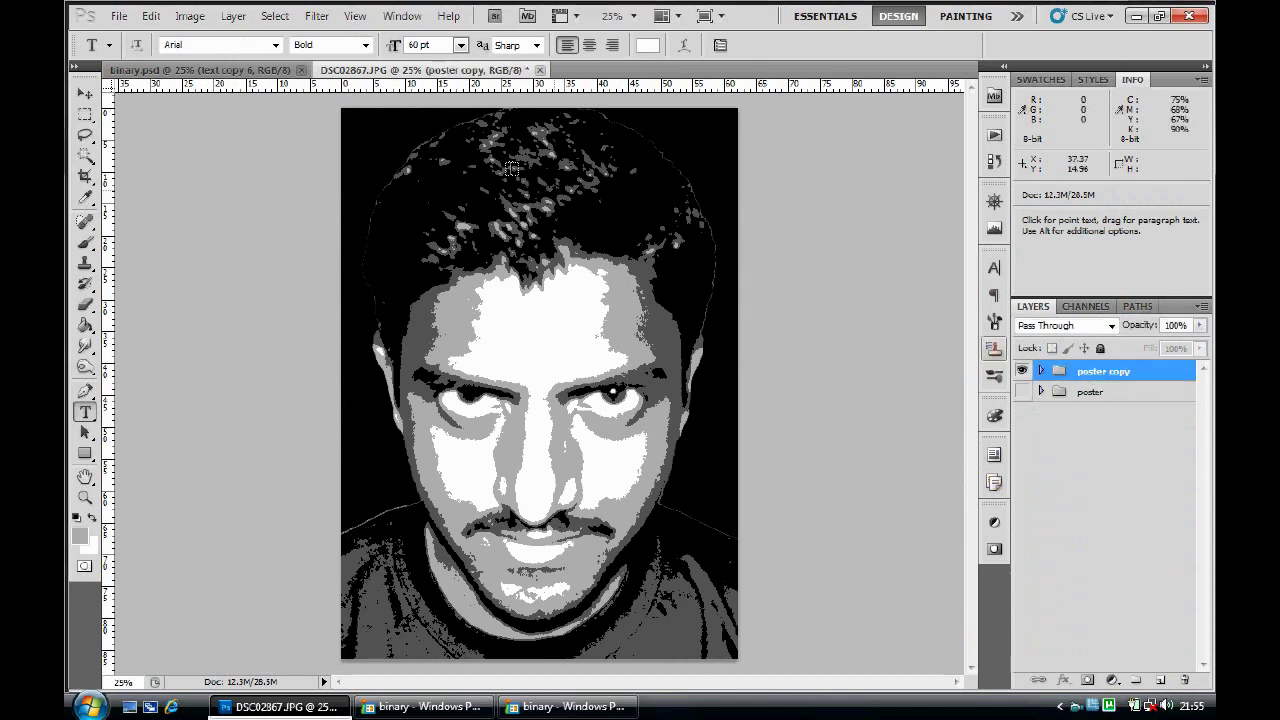
{"action": "left_click", "coordinate": [206, 72]}
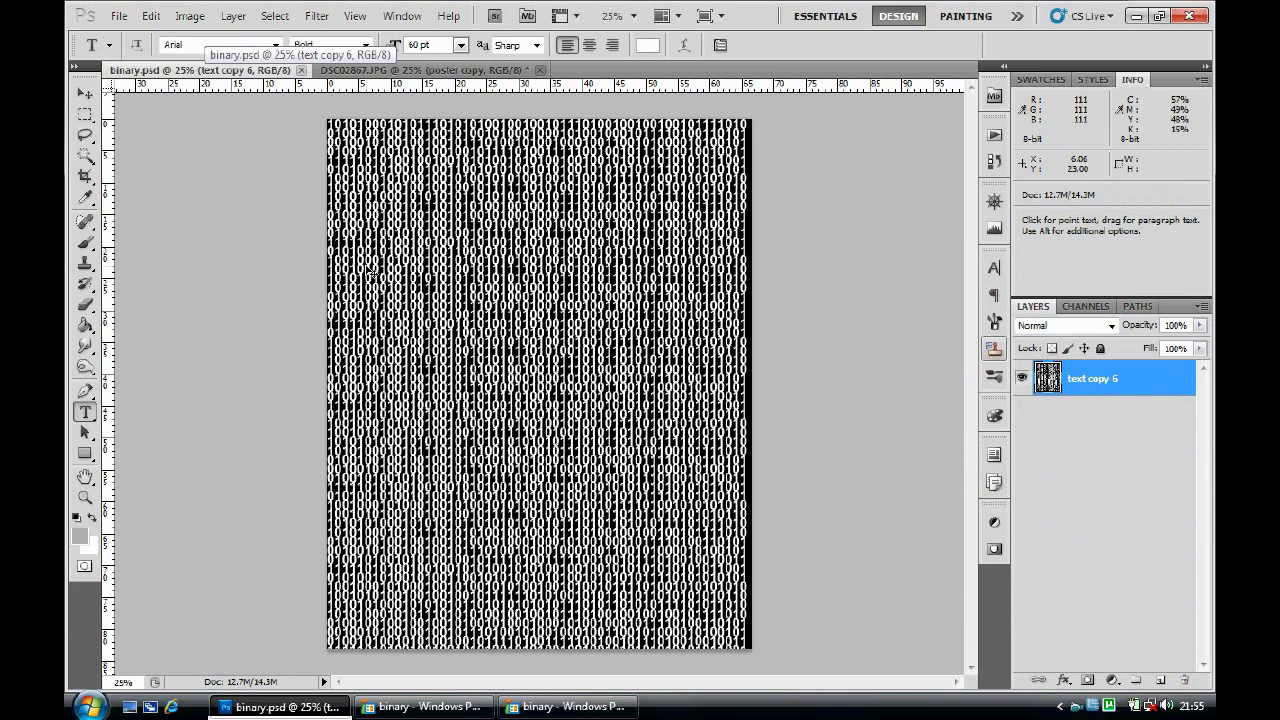
{"action": "key", "text": "ctrl+a"}
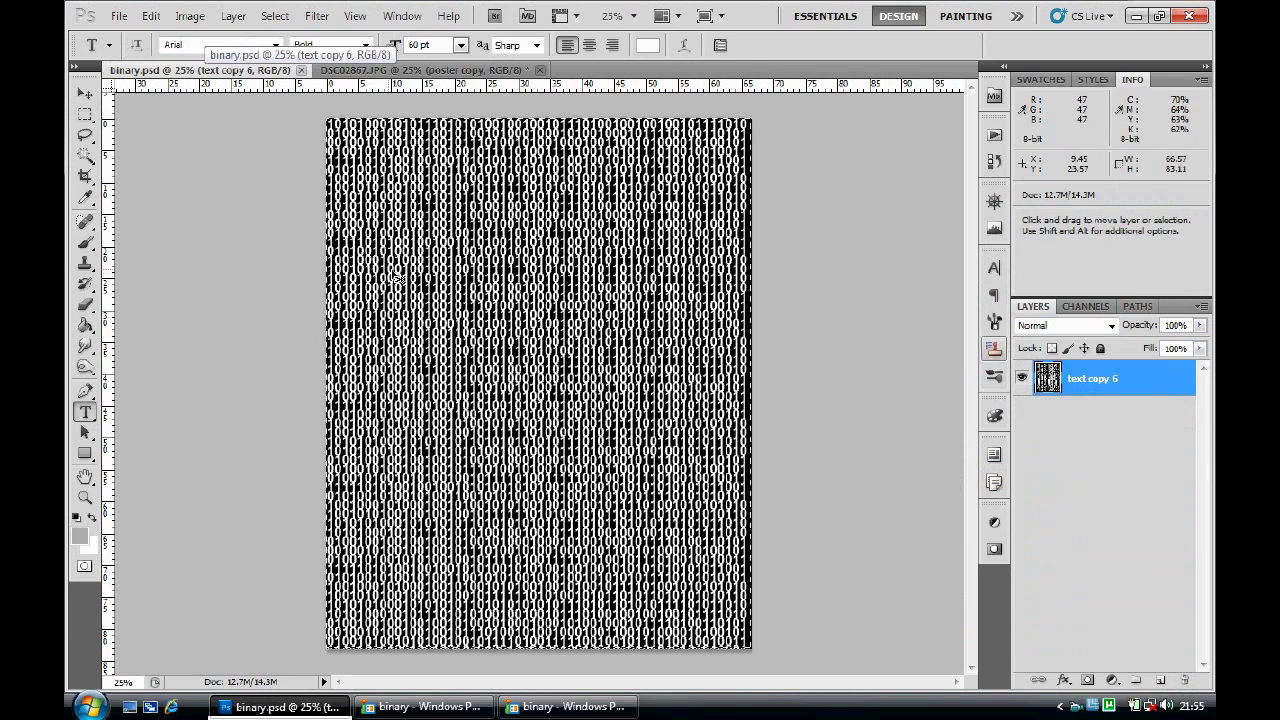
{"action": "left_click", "coordinate": [385, 70]}
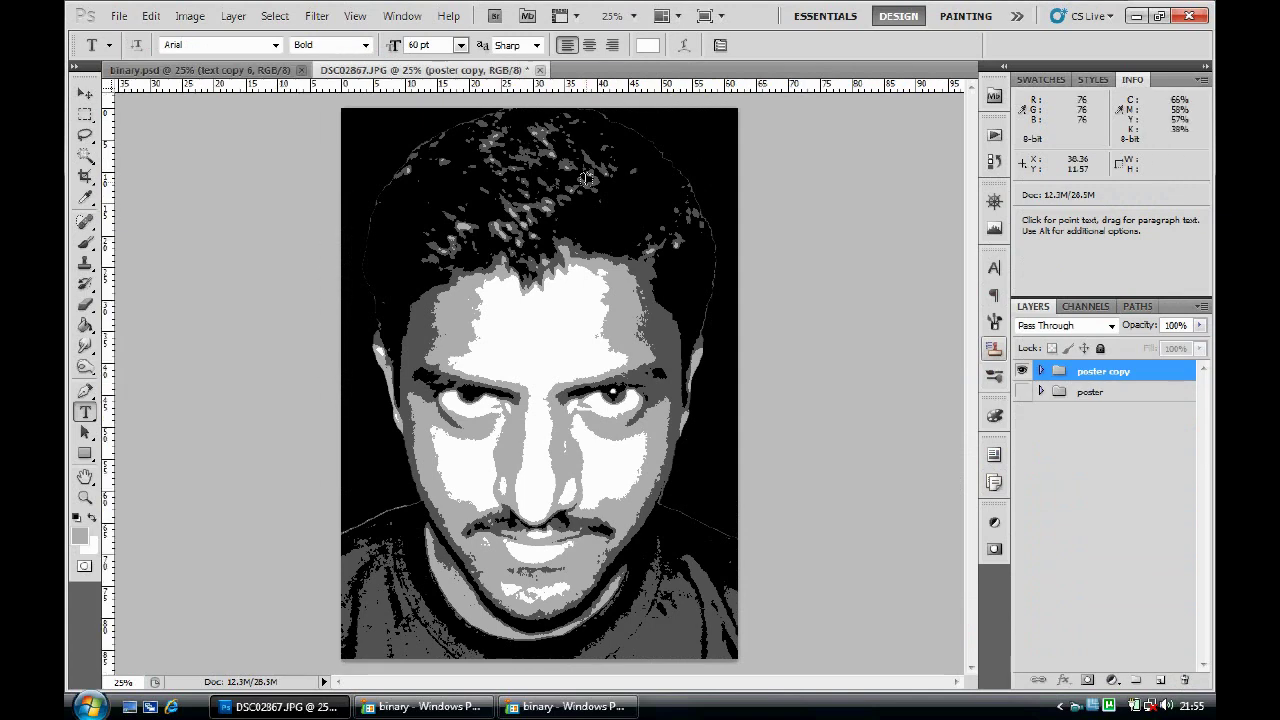
{"action": "key", "text": "ctrl"}
{"action": "key", "text": "ctrl+v"}
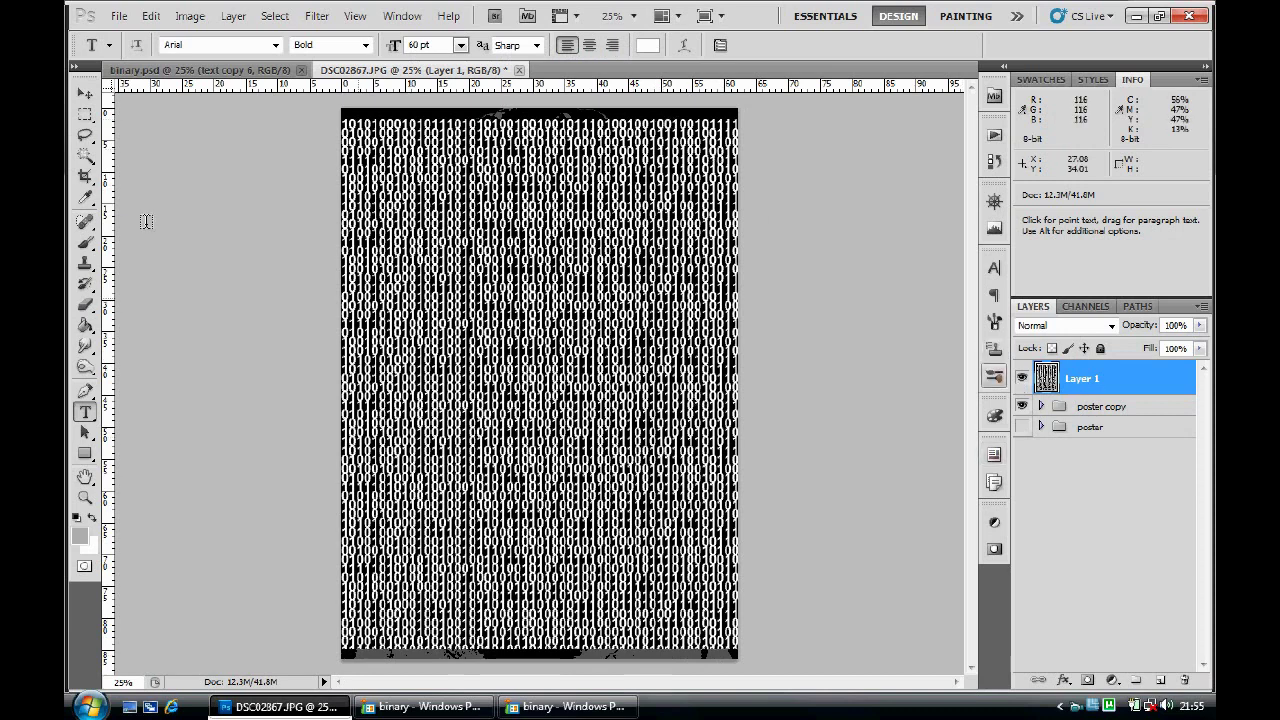
Step: Free Transform Layer 1 to about 103% height so the digits span the canvas top to bottom
{"action": "key", "text": "m"}
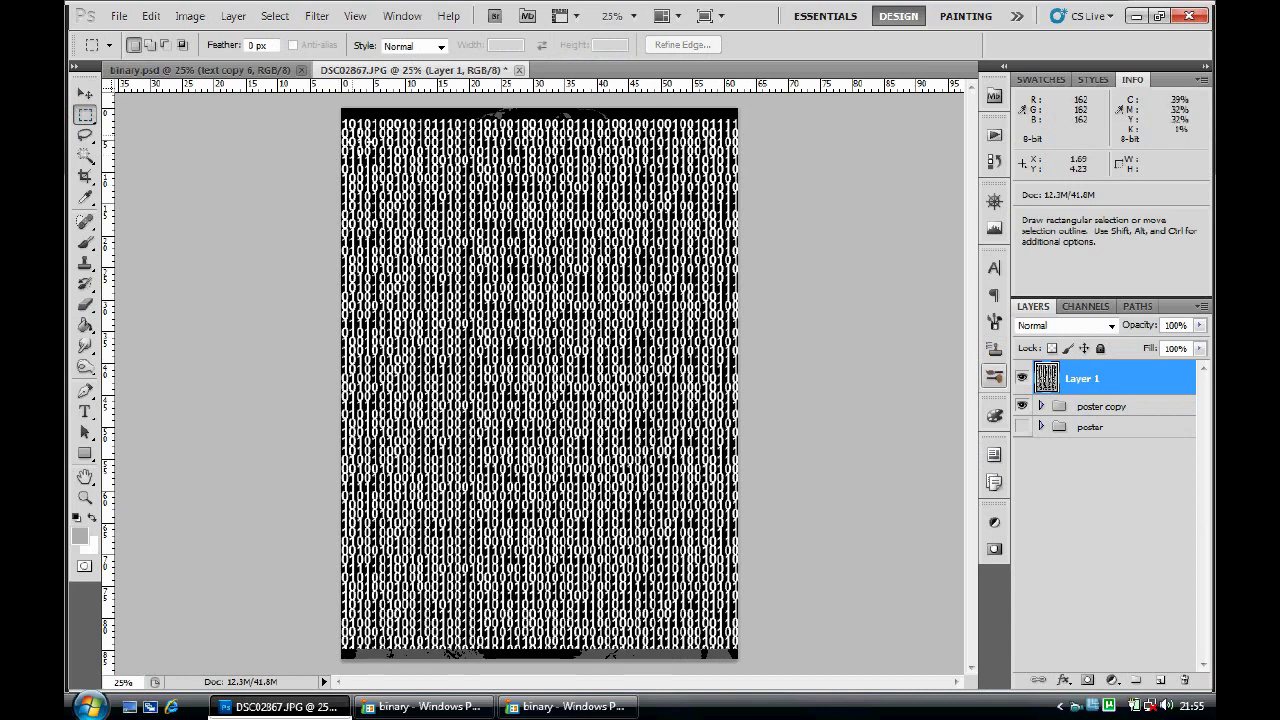
{"action": "key", "text": "ctrl"}
{"action": "key", "text": "ctrl+a"}
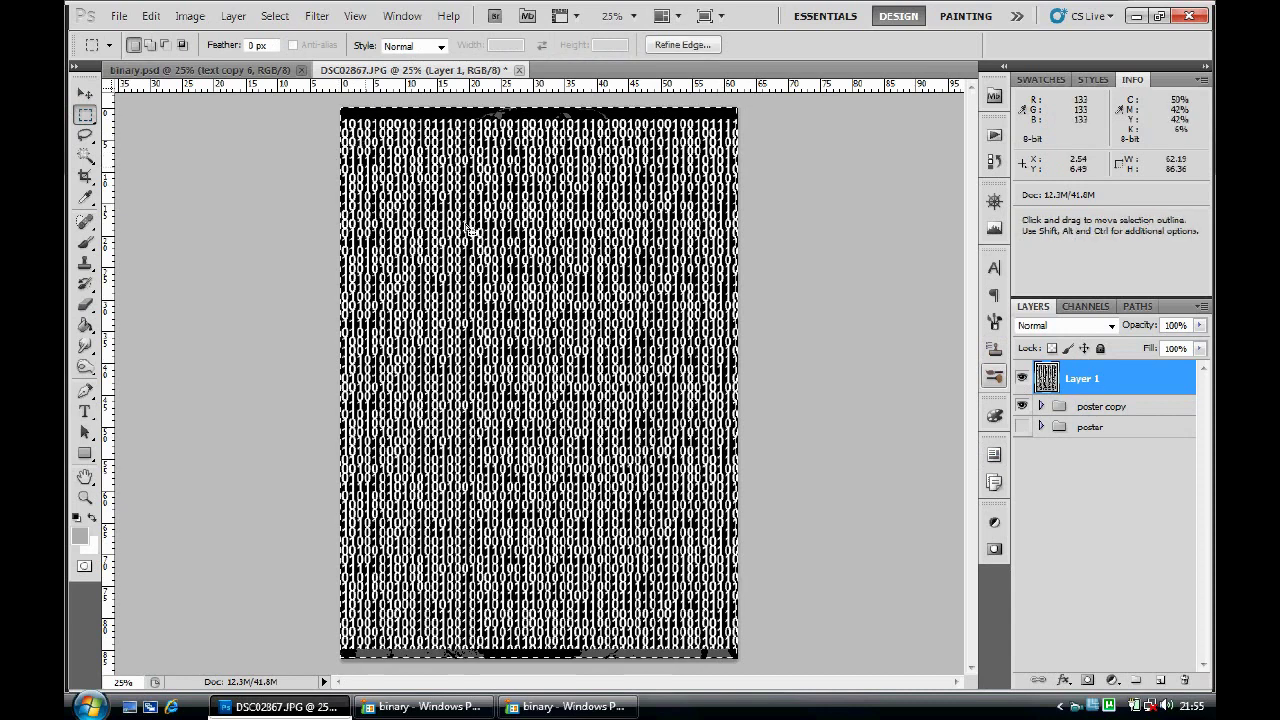
{"action": "right_click", "coordinate": [539, 334]}
{"action": "left_click", "coordinate": [565, 548]}
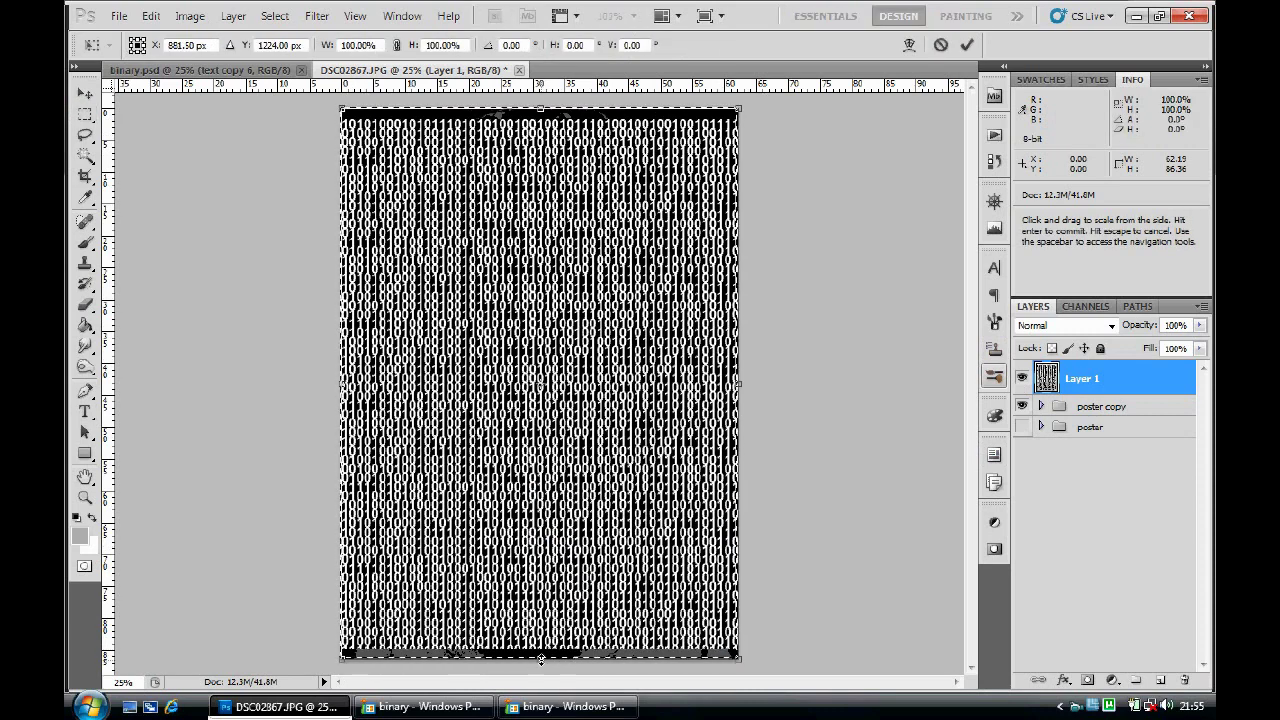
{"action": "left_click_drag", "start_coordinate": [540, 660], "coordinate": [540, 657]}
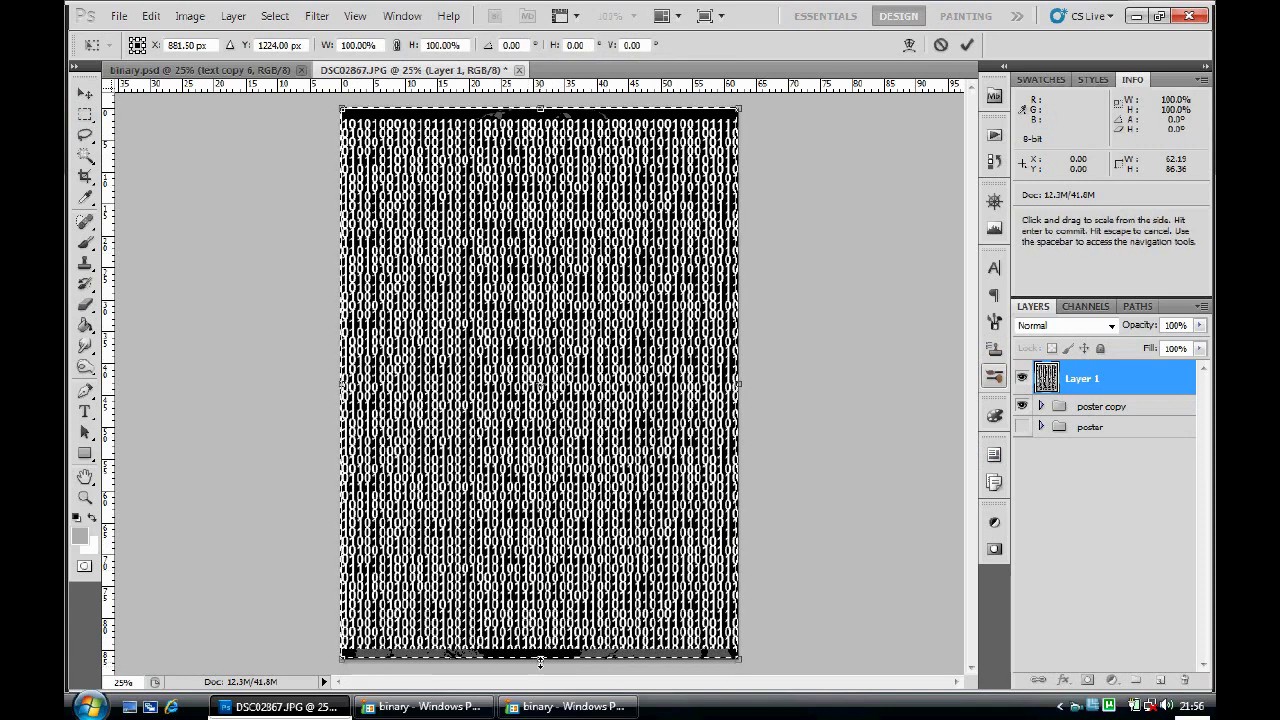
{"action": "left_click_drag", "start_coordinate": [542, 669], "coordinate": [541, 663]}
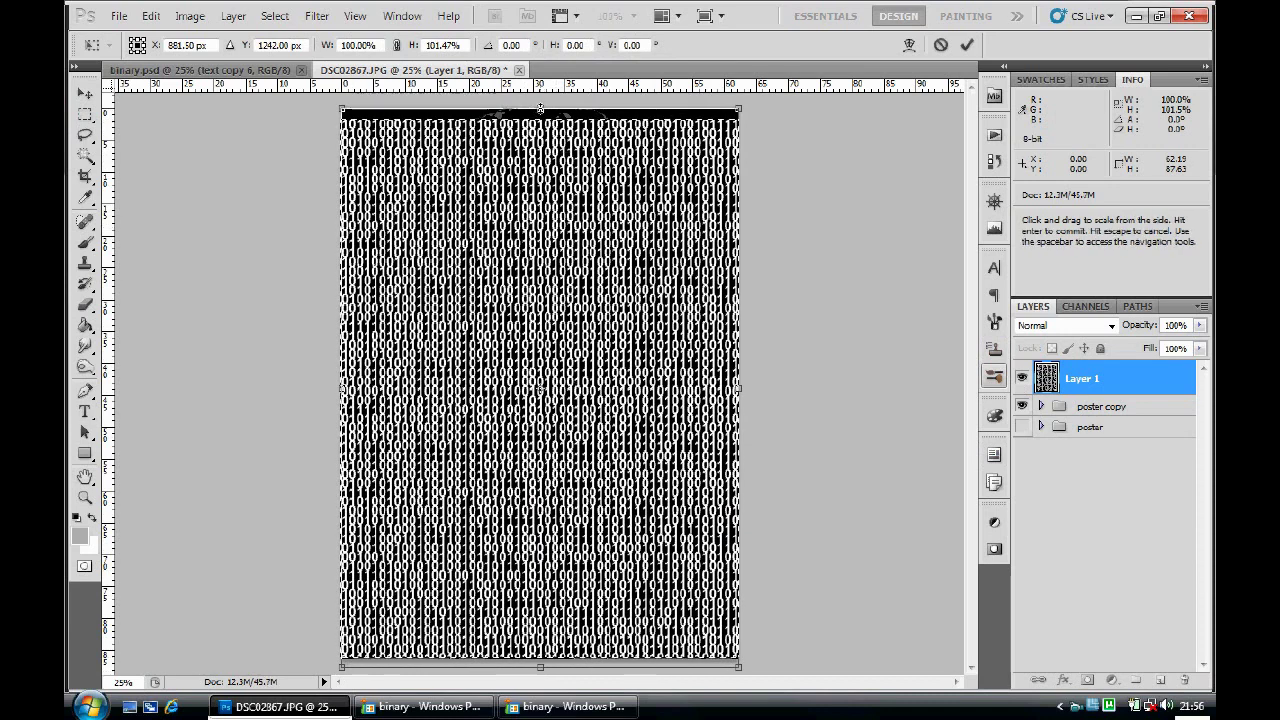
{"action": "left_click_drag", "start_coordinate": [542, 104], "coordinate": [542, 96]}
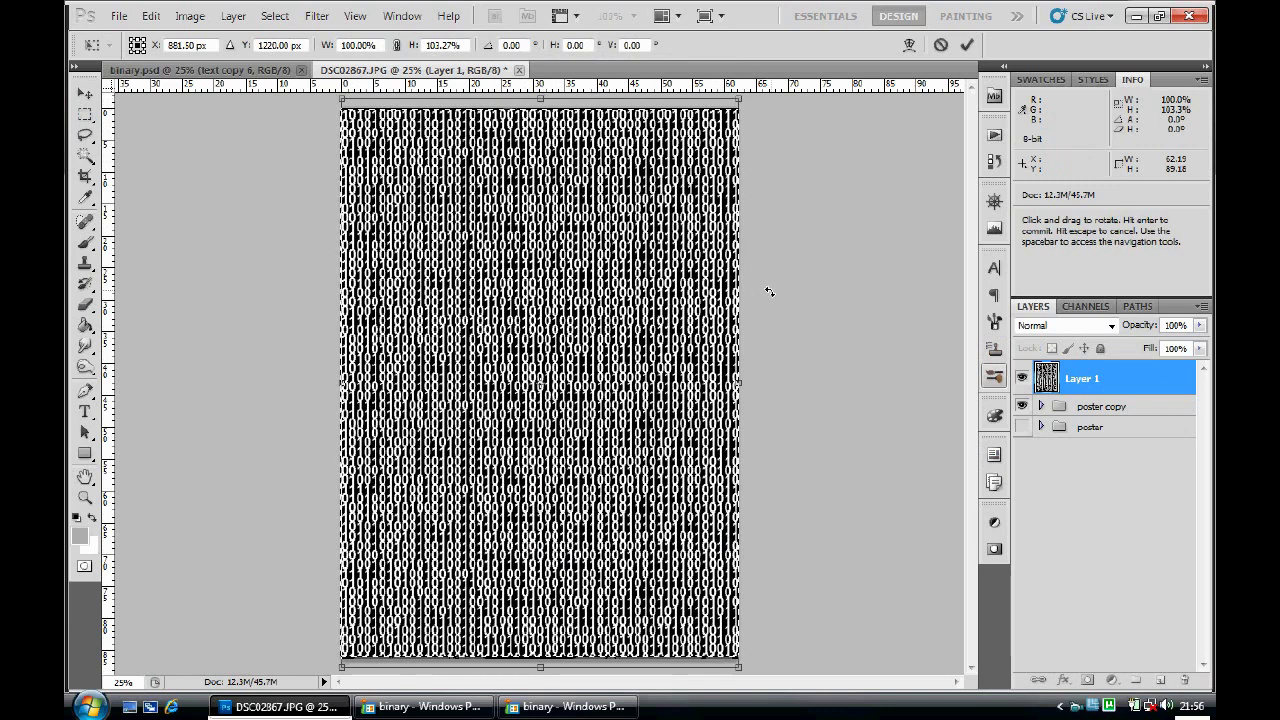
{"action": "key", "text": "Return"}
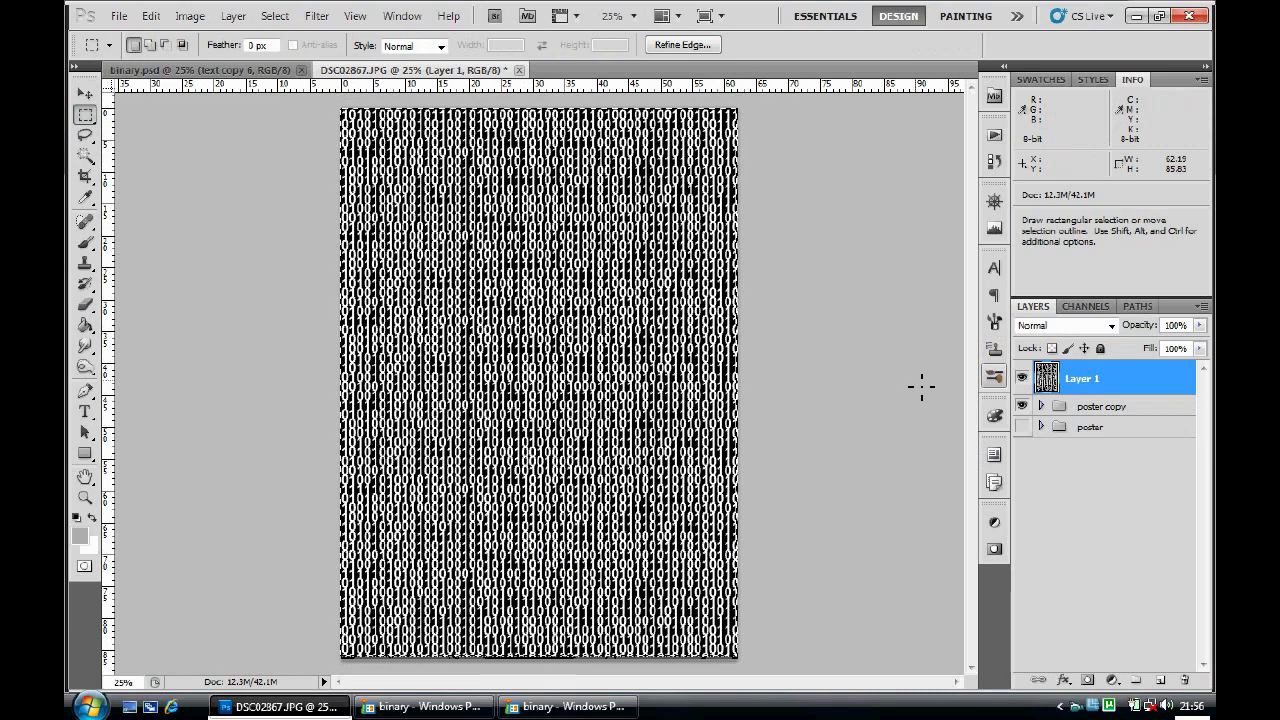
{"action": "key", "text": "ctrl+d"}
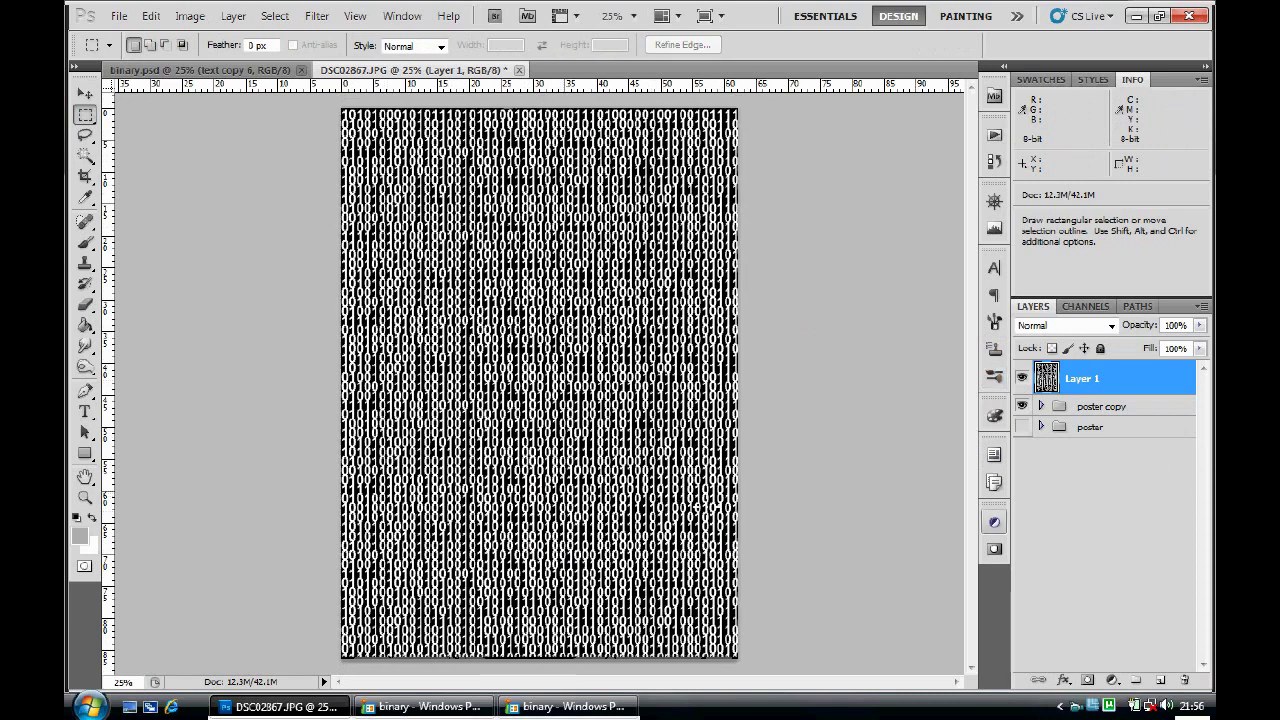
Step: Rename Layer 1 to TEXT, then hide it to reveal the face portrait
{"action": "left_click", "coordinate": [1021, 380]}
{"action": "left_click", "coordinate": [1021, 380]}
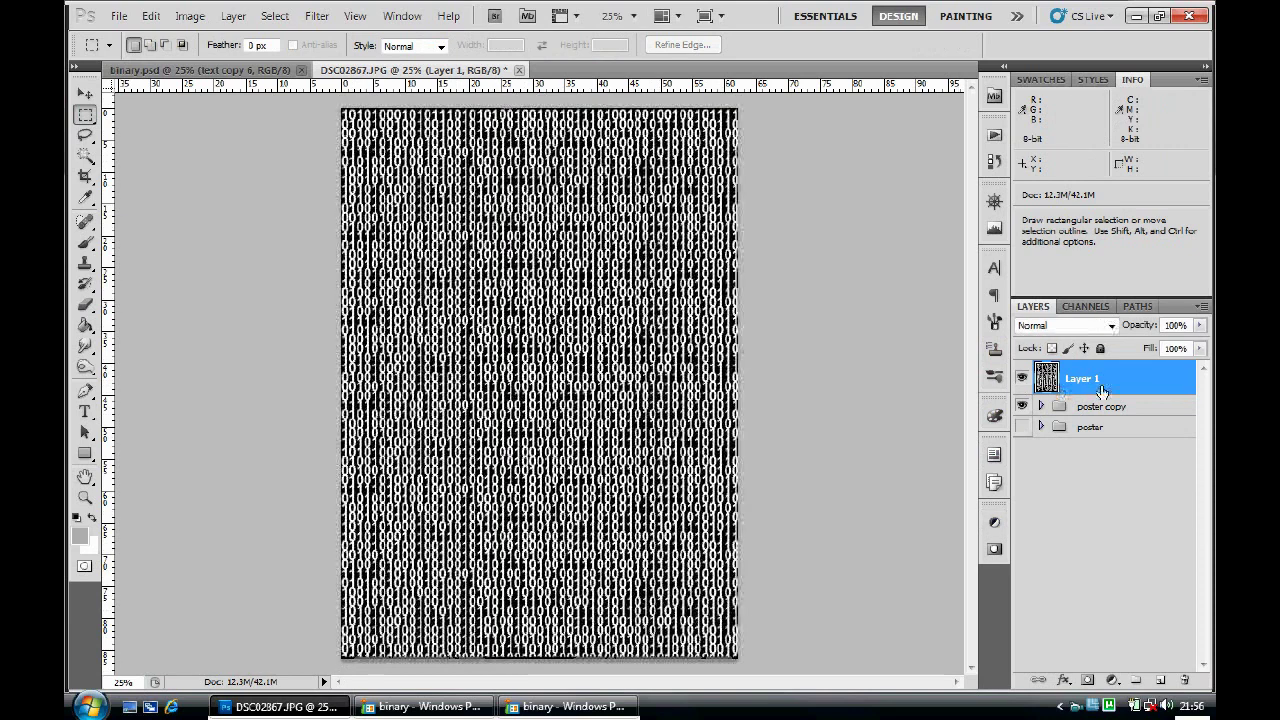
{"action": "double_click", "coordinate": [1081, 380]}
{"action": "type", "text": "TEXT"}
{"action": "key", "text": "Return"}
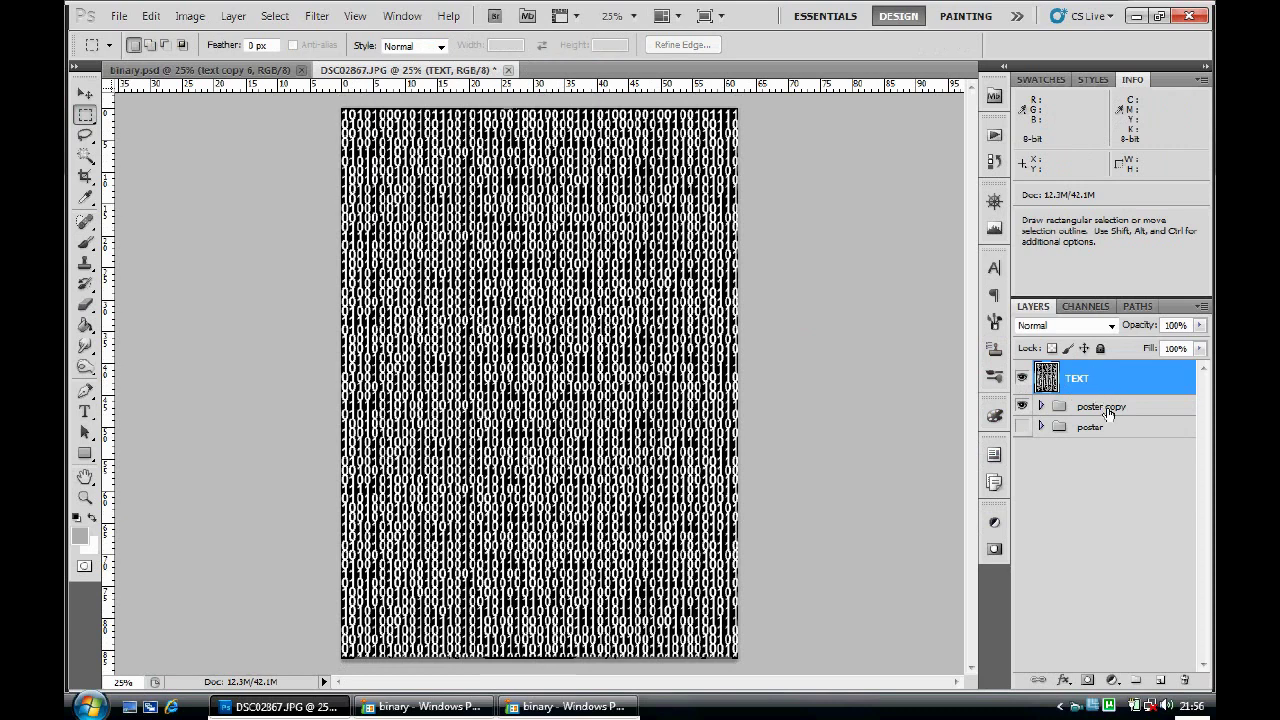
{"action": "left_click", "coordinate": [1108, 410]}
{"action": "left_click", "coordinate": [1021, 378]}
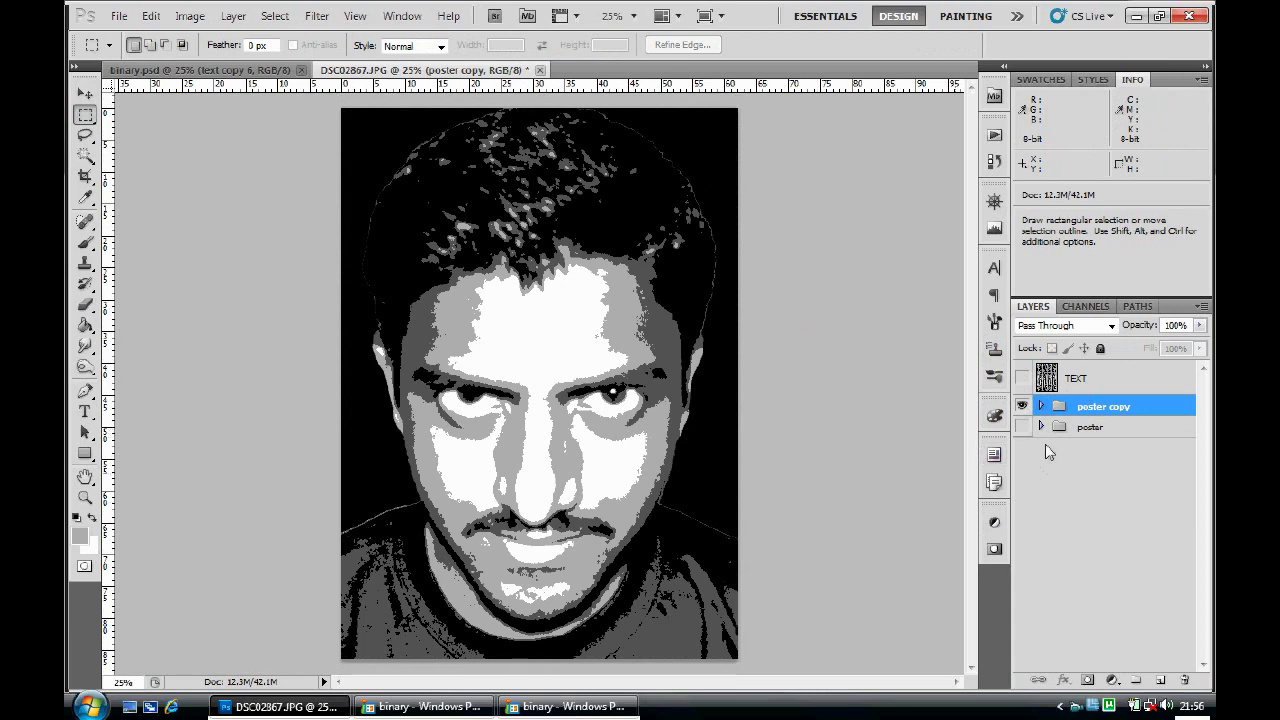
Step: Toggle the TEXT layer's visibility to compare, leaving it hidden over the posterized face
{"action": "left_click", "coordinate": [1021, 378]}
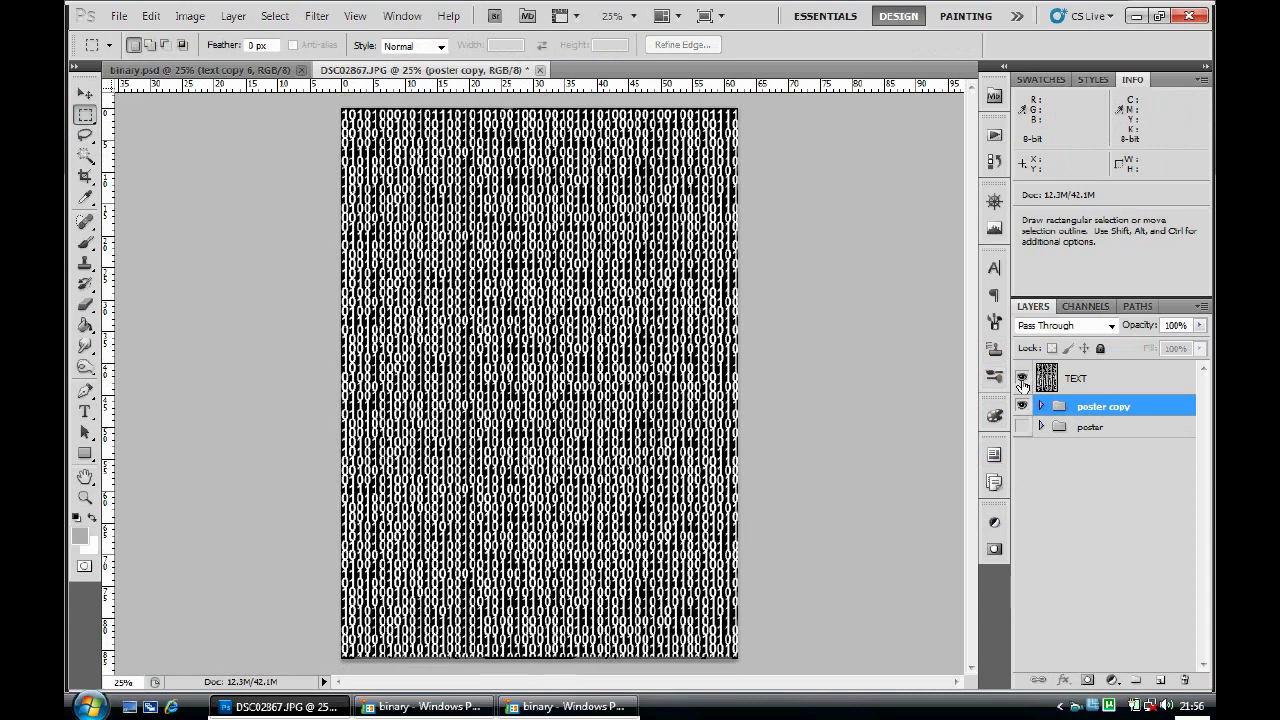
{"action": "left_click", "coordinate": [1021, 379]}
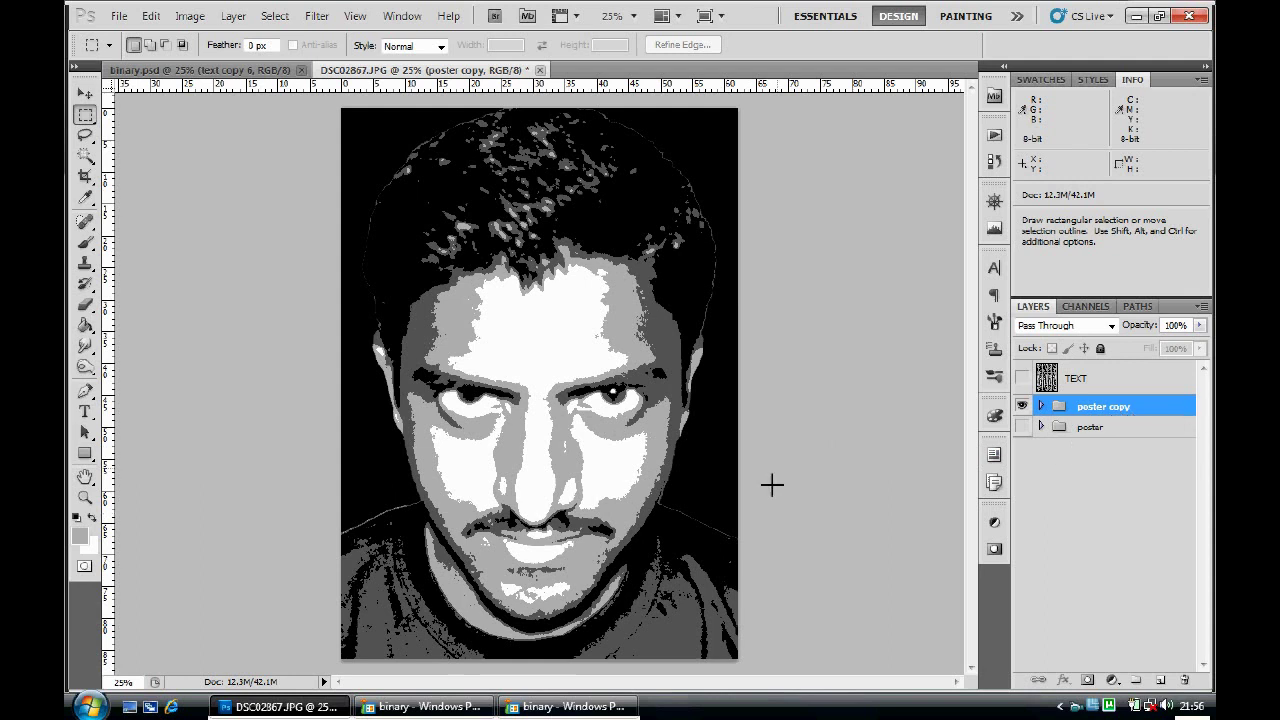
{"action": "left_click", "coordinate": [272, 16]}
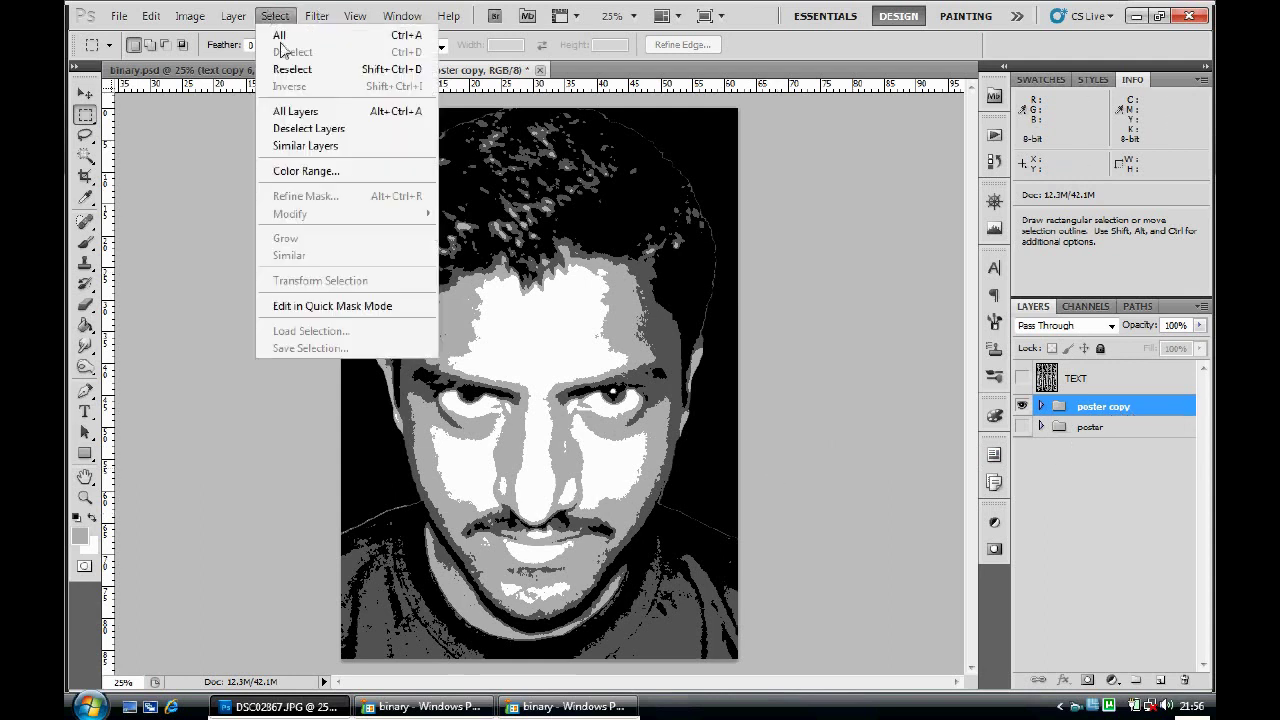
Step: Color Range-select the bright highlights sampled from the forehead, then make the TEXT layer active and visible
{"action": "left_click", "coordinate": [284, 174]}
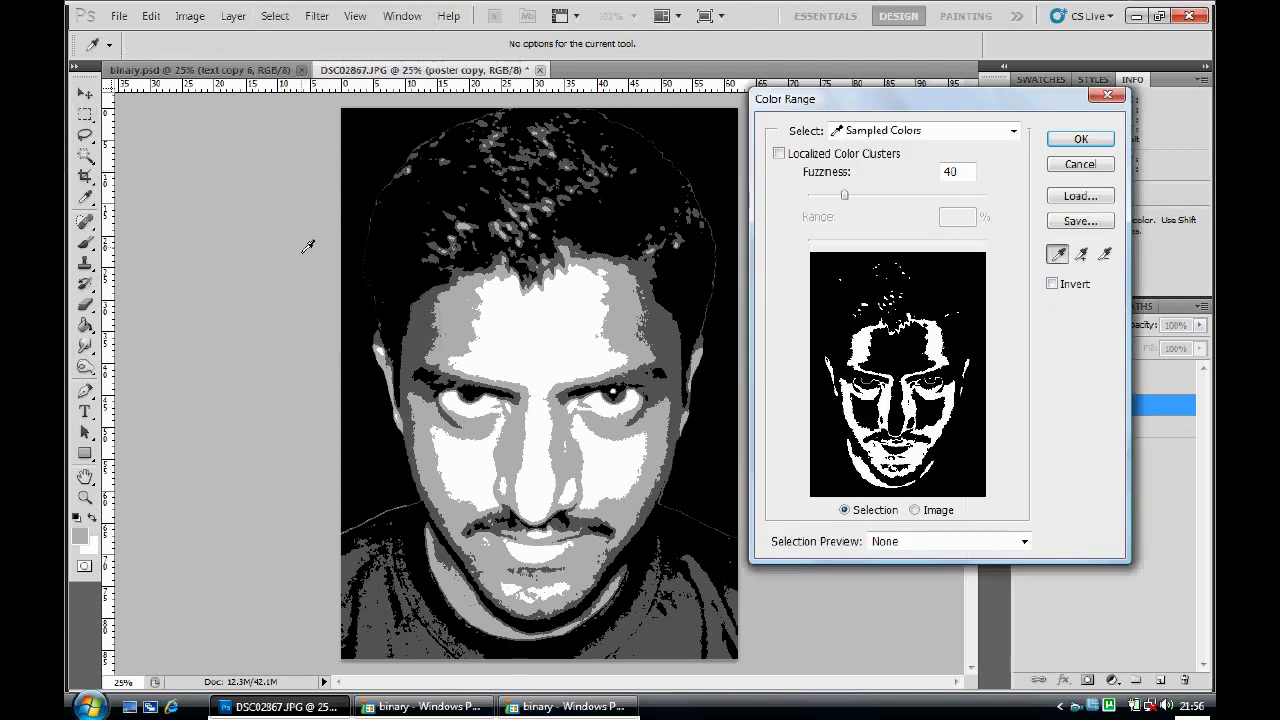
{"action": "left_click", "coordinate": [556, 324]}
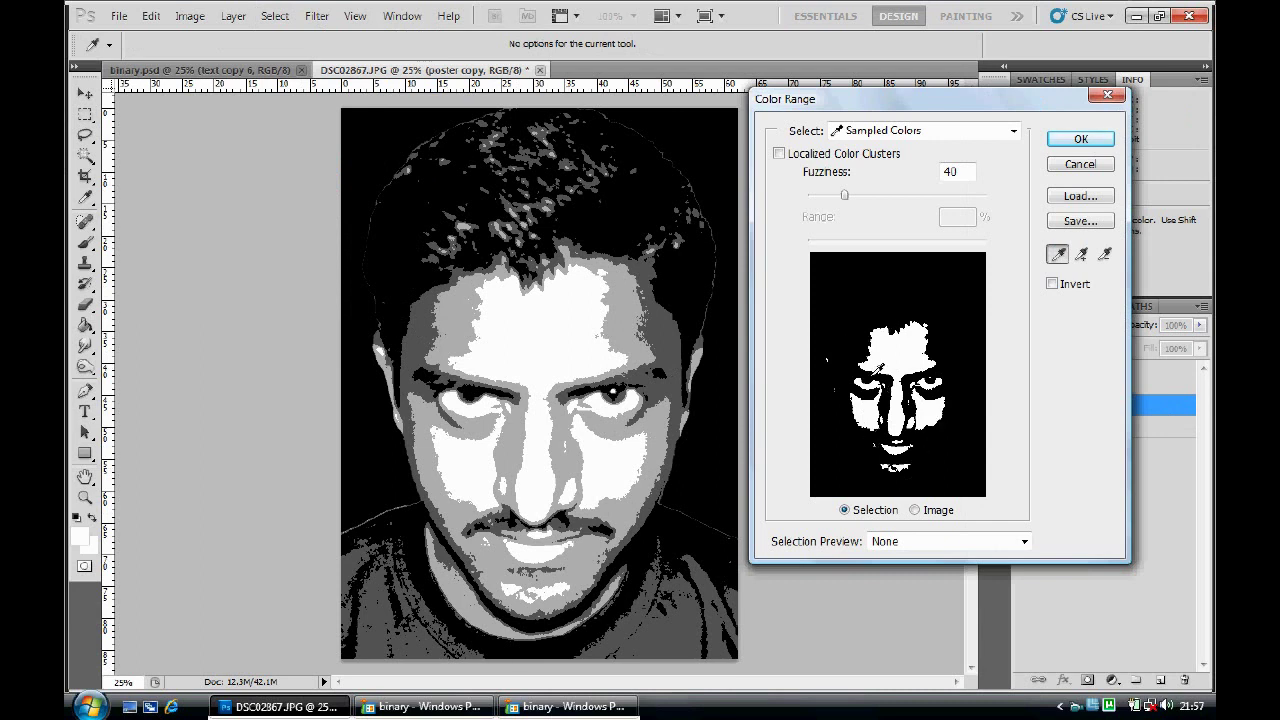
{"action": "left_click", "coordinate": [1081, 139]}
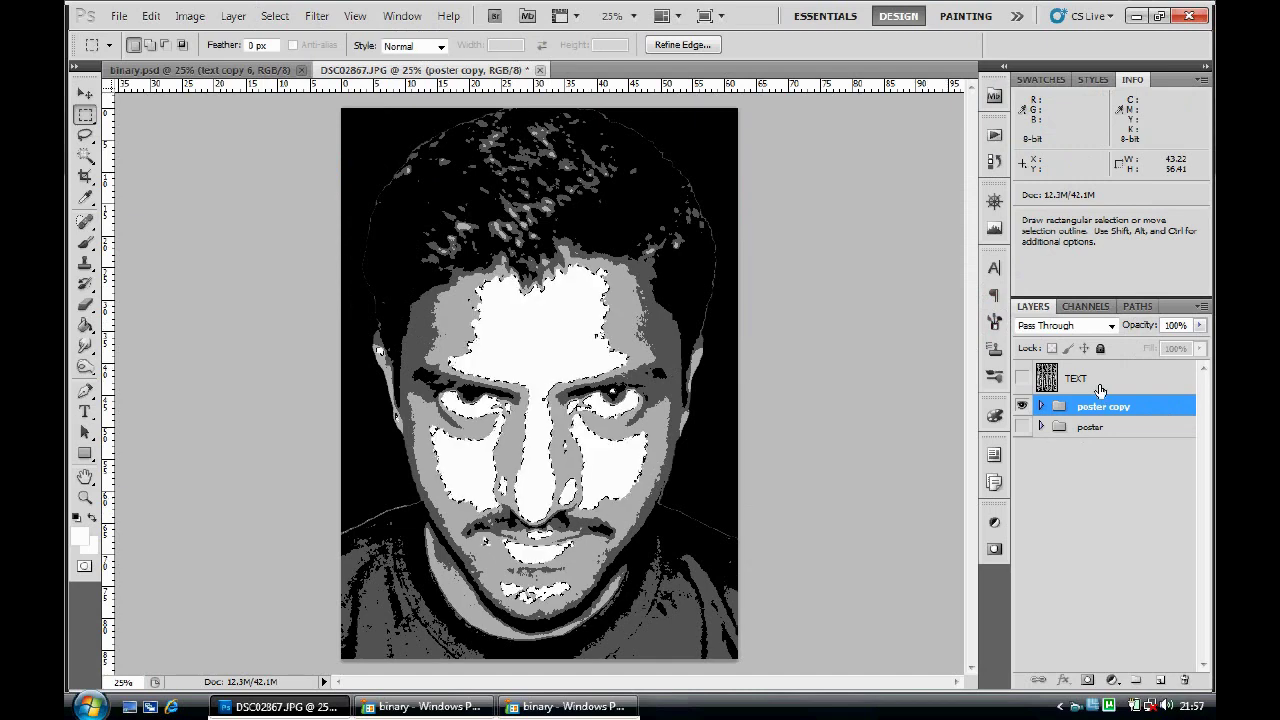
{"action": "left_click", "coordinate": [1100, 385]}
{"action": "left_click", "coordinate": [1021, 378]}
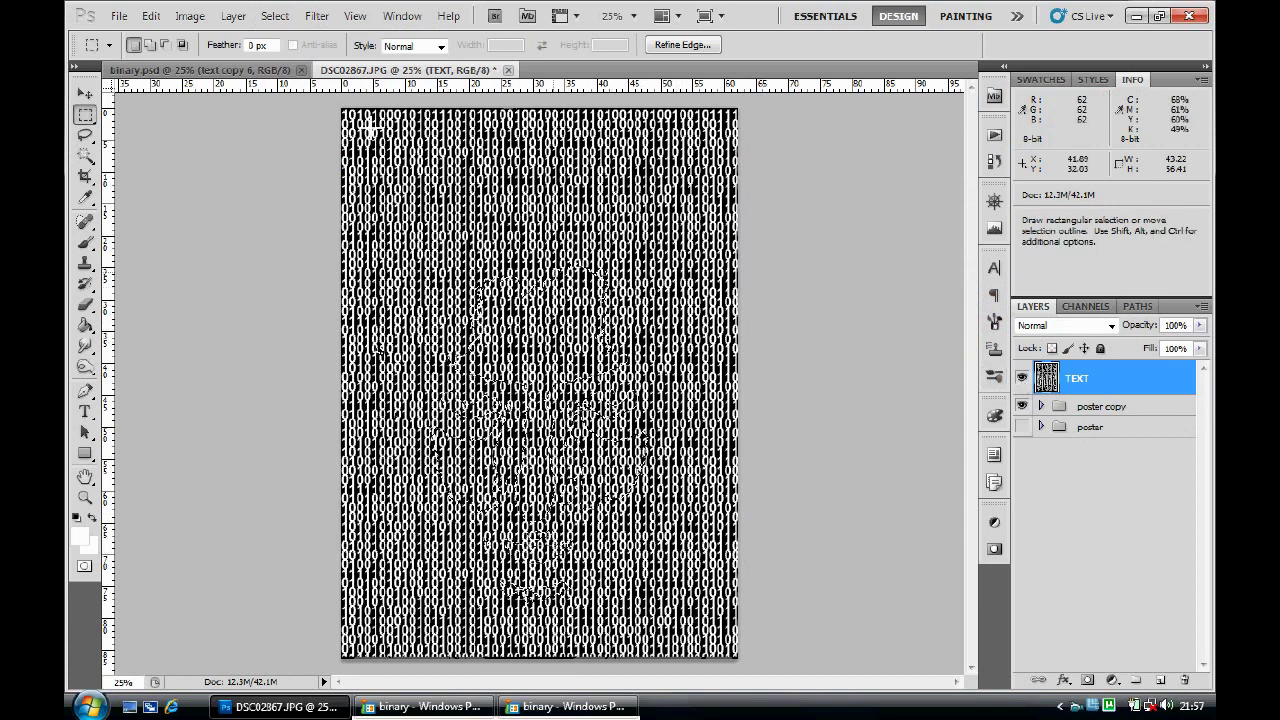
Step: Apply a Maximum filter with Radius 3 to the TEXT layer within the highlight selection
{"action": "left_click", "coordinate": [316, 16]}
{"action": "mouse_move", "coordinate": [382, 367]}
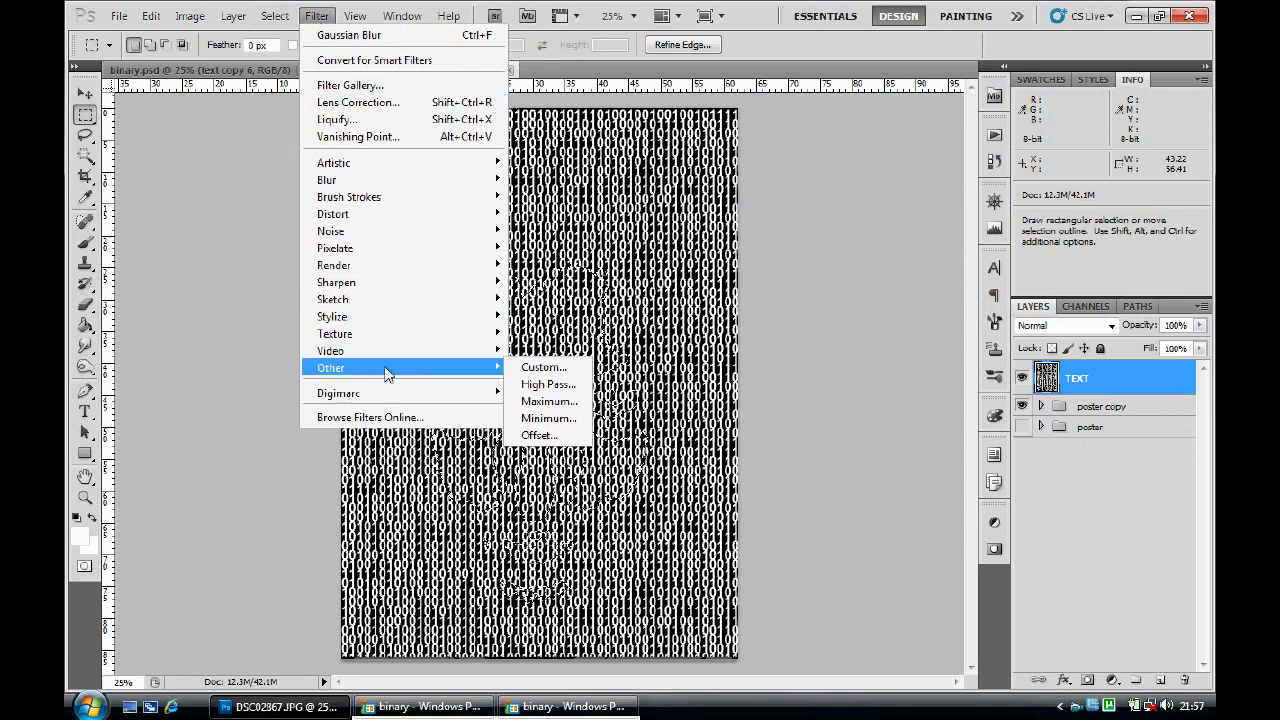
{"action": "left_click", "coordinate": [548, 404]}
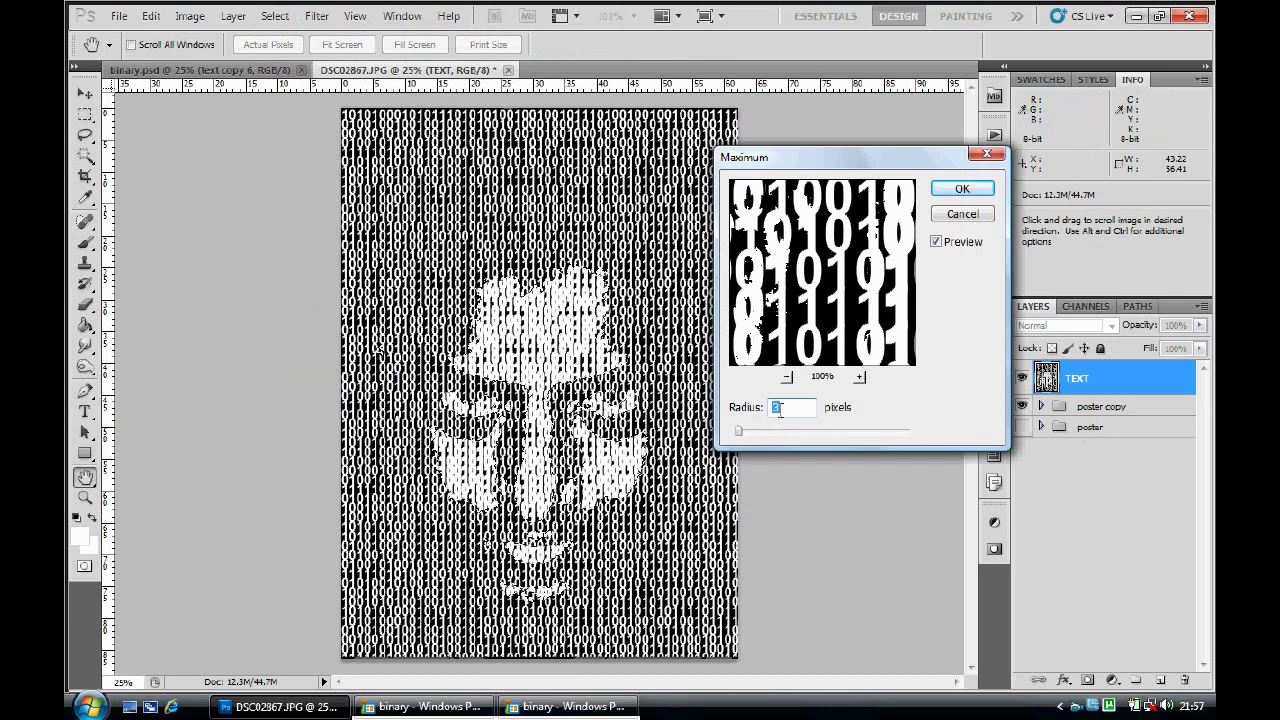
{"action": "left_click", "coordinate": [798, 409]}
{"action": "left_click", "coordinate": [935, 241]}
{"action": "left_click", "coordinate": [935, 241]}
{"action": "left_click", "coordinate": [958, 190]}
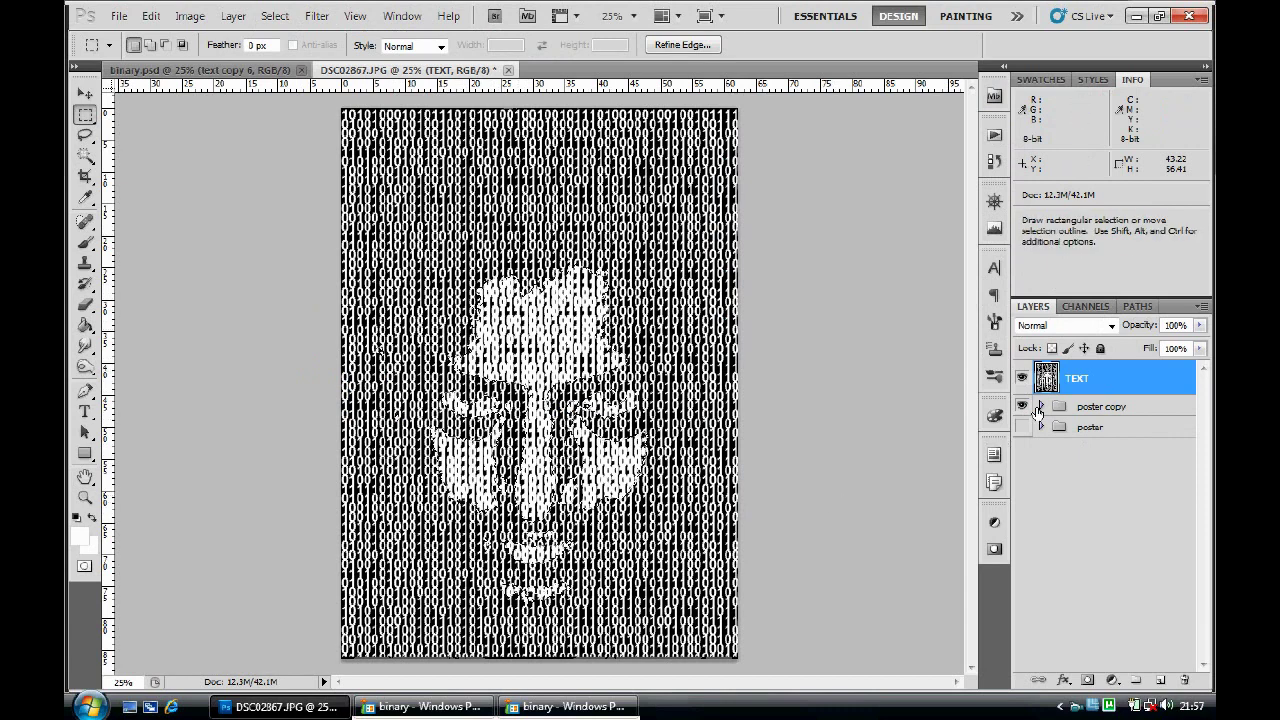
Step: Select the poster copy group and hide the TEXT layer to reveal the face
{"action": "left_click", "coordinate": [1097, 412]}
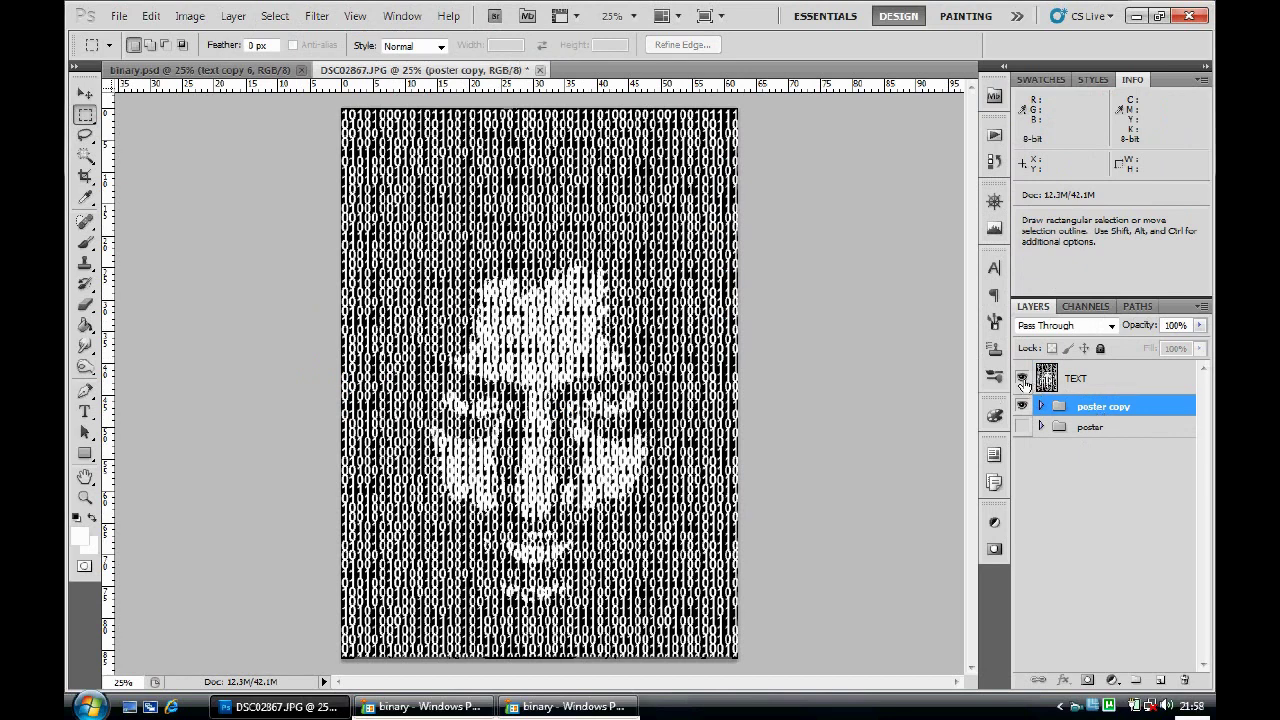
{"action": "left_click", "coordinate": [1022, 379]}
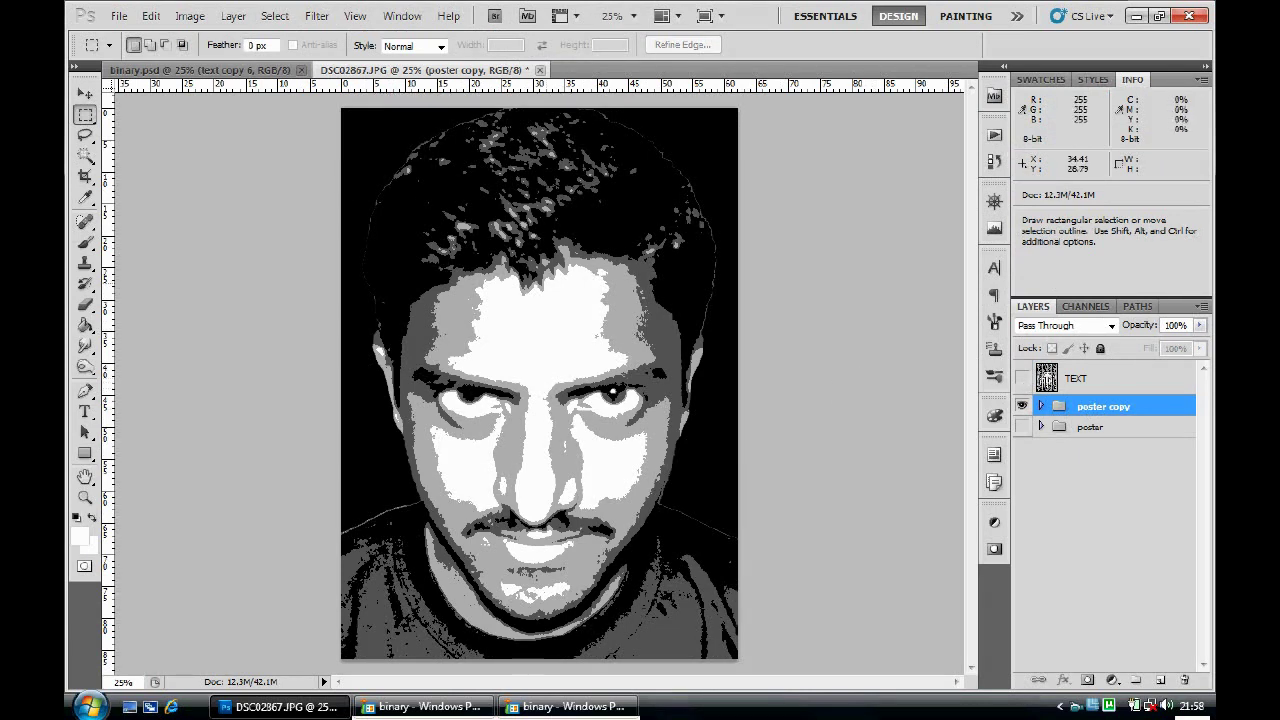
{"action": "left_click", "coordinate": [275, 16]}
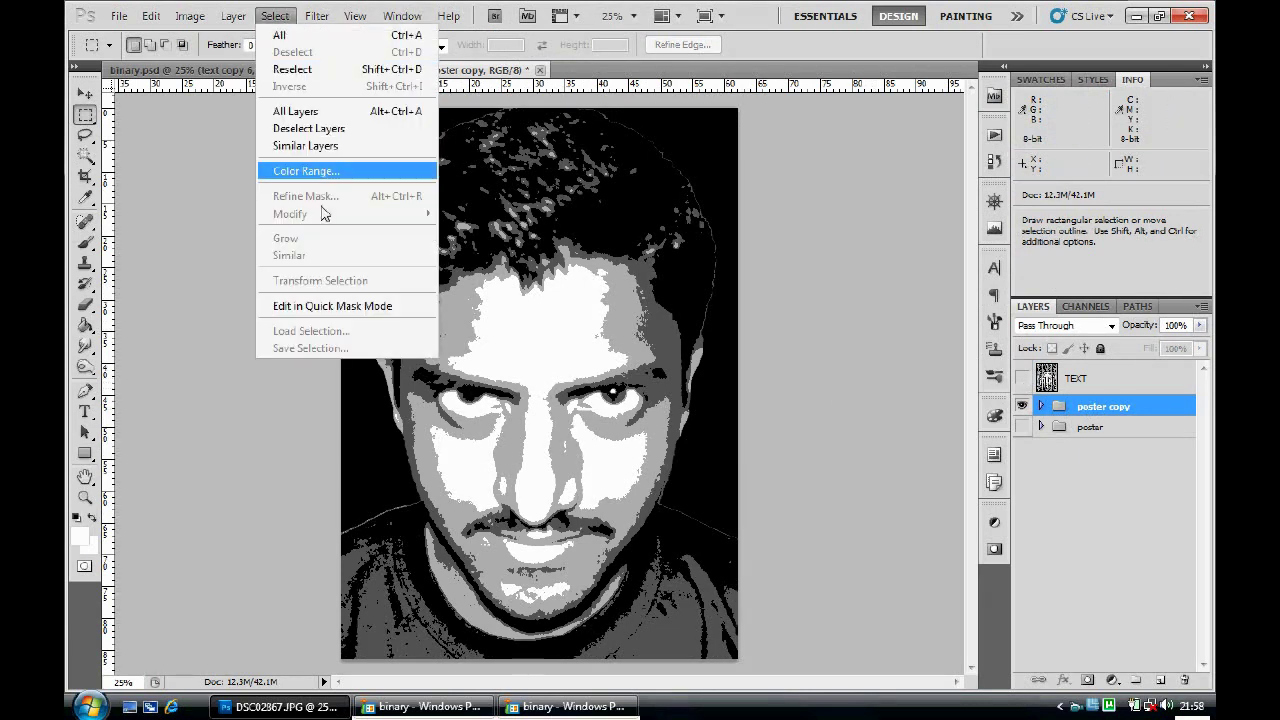
Step: Color Range-select the black background and hair, sampled from the background, then activate the TEXT layer
{"action": "left_click", "coordinate": [323, 171]}
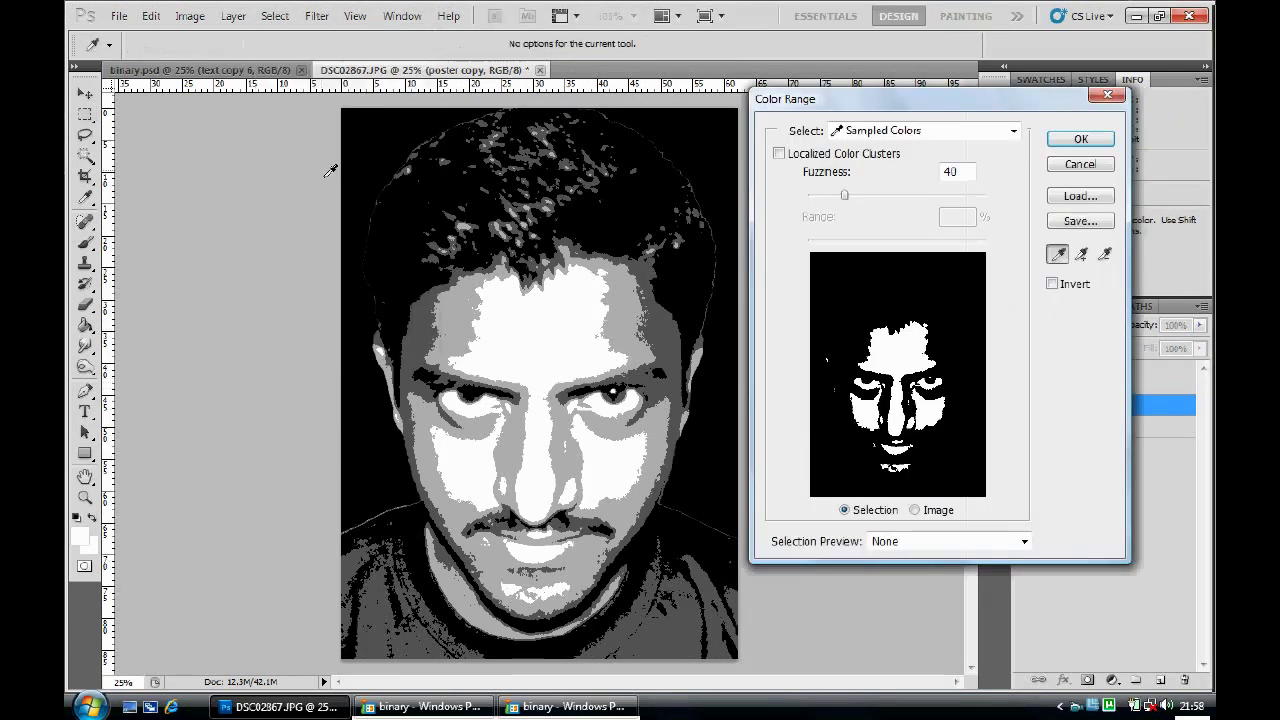
{"action": "left_click", "coordinate": [382, 142]}
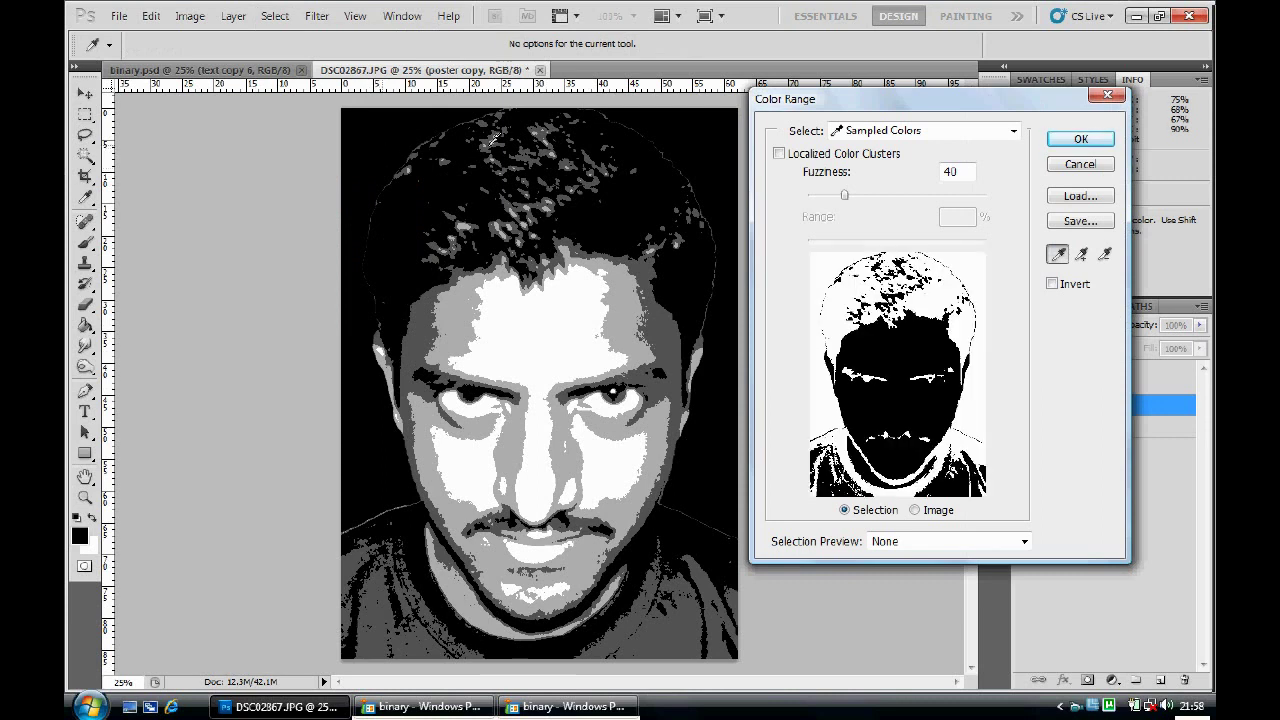
{"action": "left_click", "coordinate": [1071, 142]}
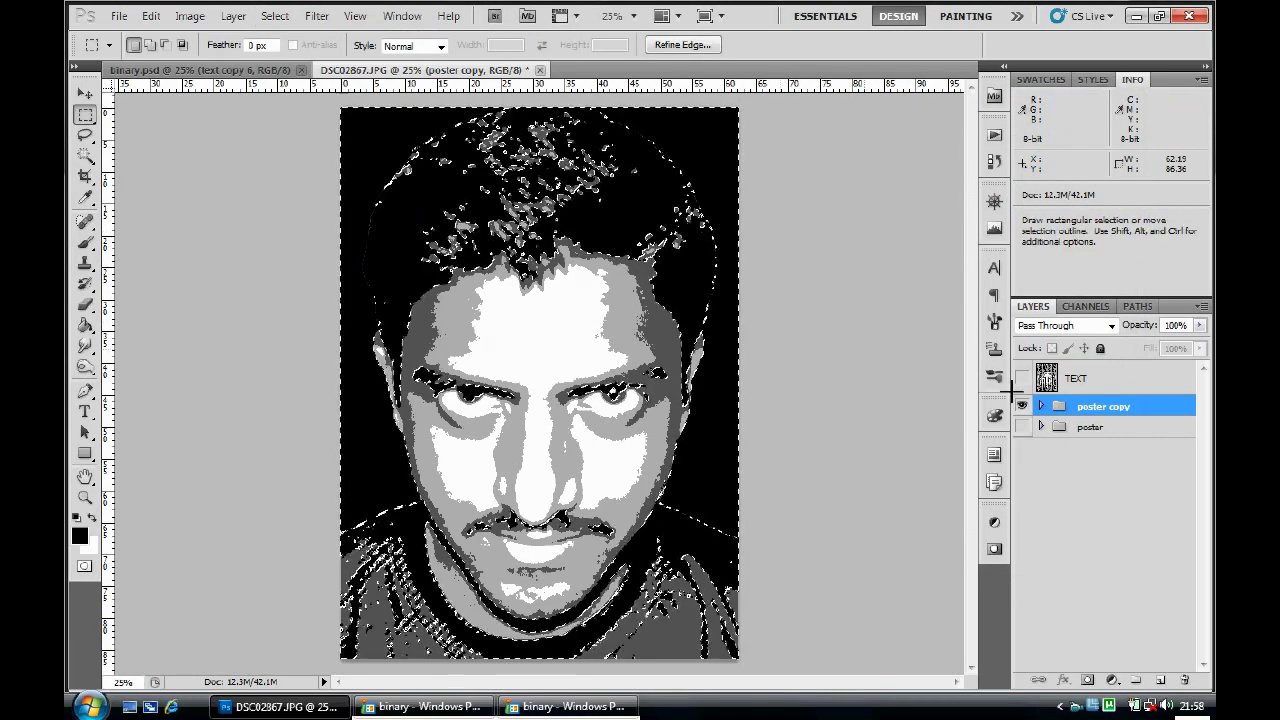
{"action": "left_click", "coordinate": [1119, 382]}
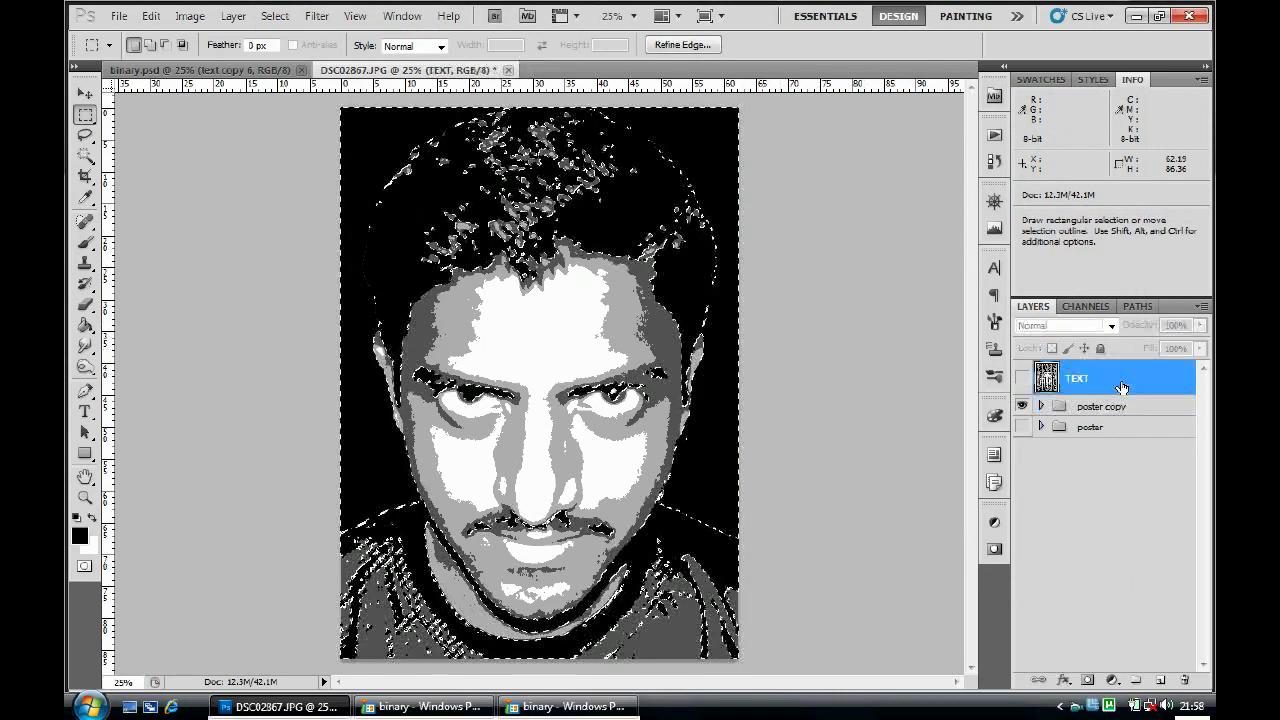
Step: Show the TEXT layer, thin its digits in the dark areas with a Minimum filter, and deselect
{"action": "left_click", "coordinate": [1021, 380]}
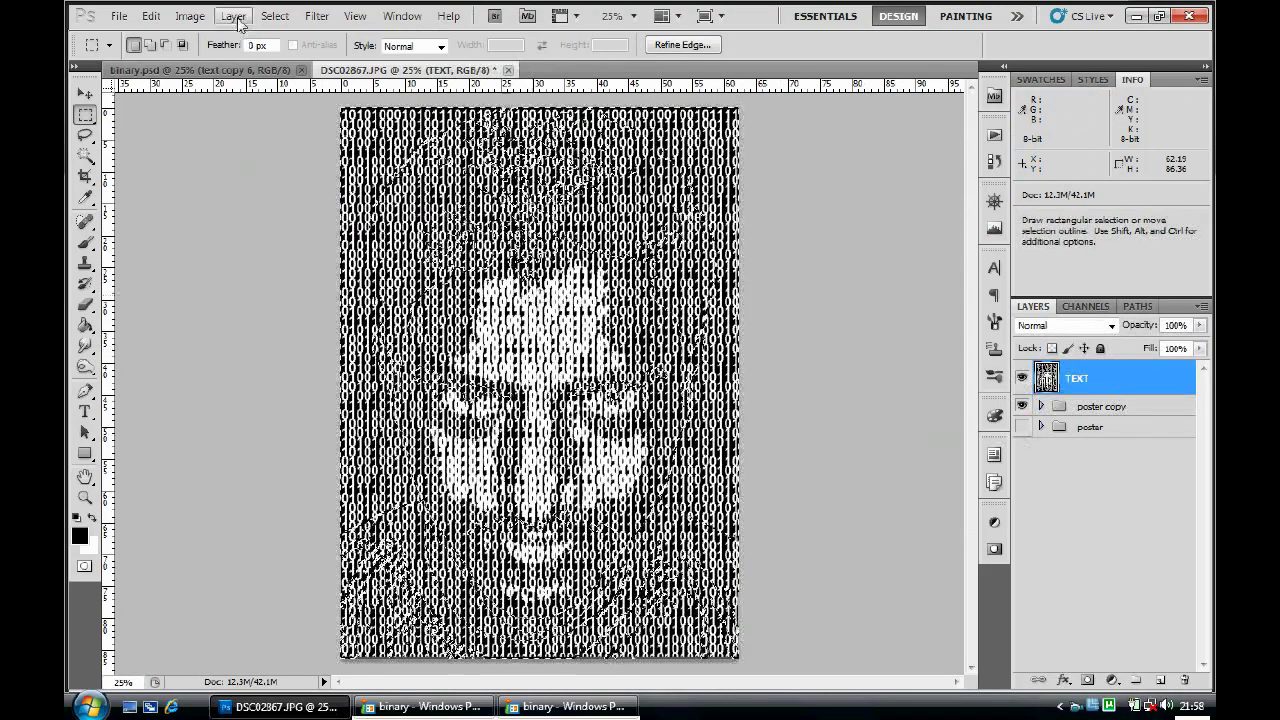
{"action": "left_click", "coordinate": [316, 16]}
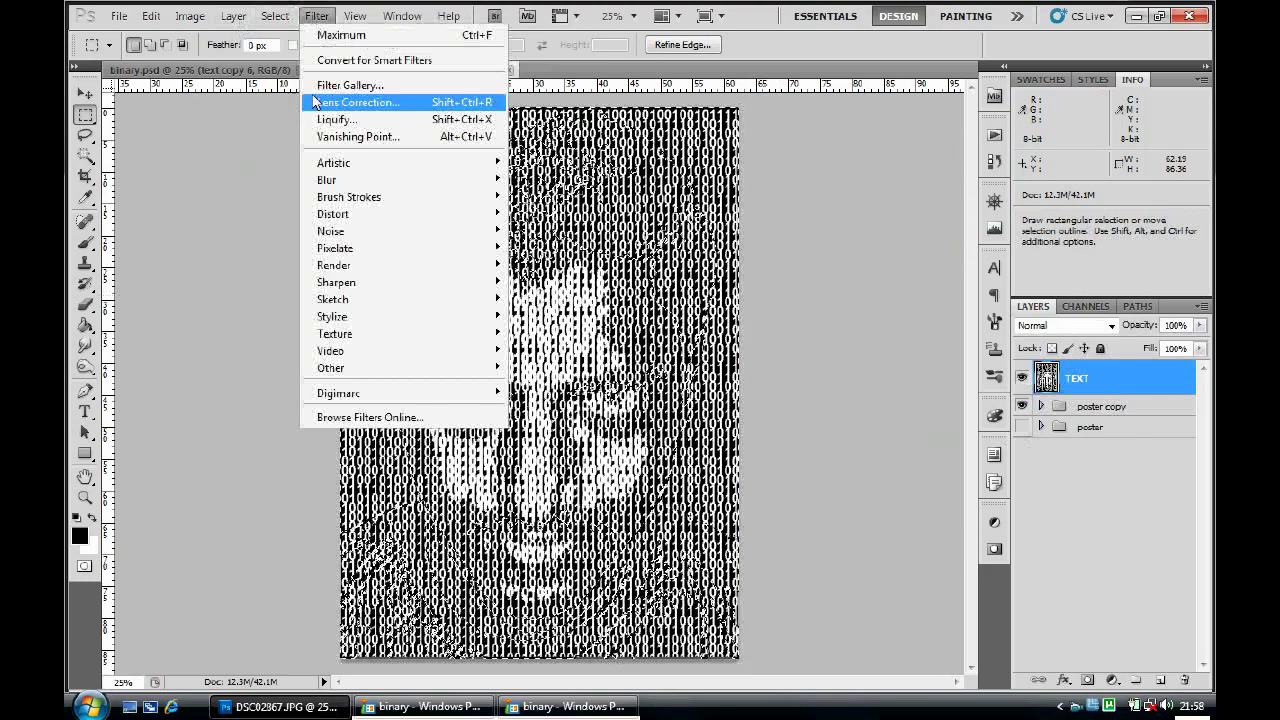
{"action": "mouse_move", "coordinate": [337, 373]}
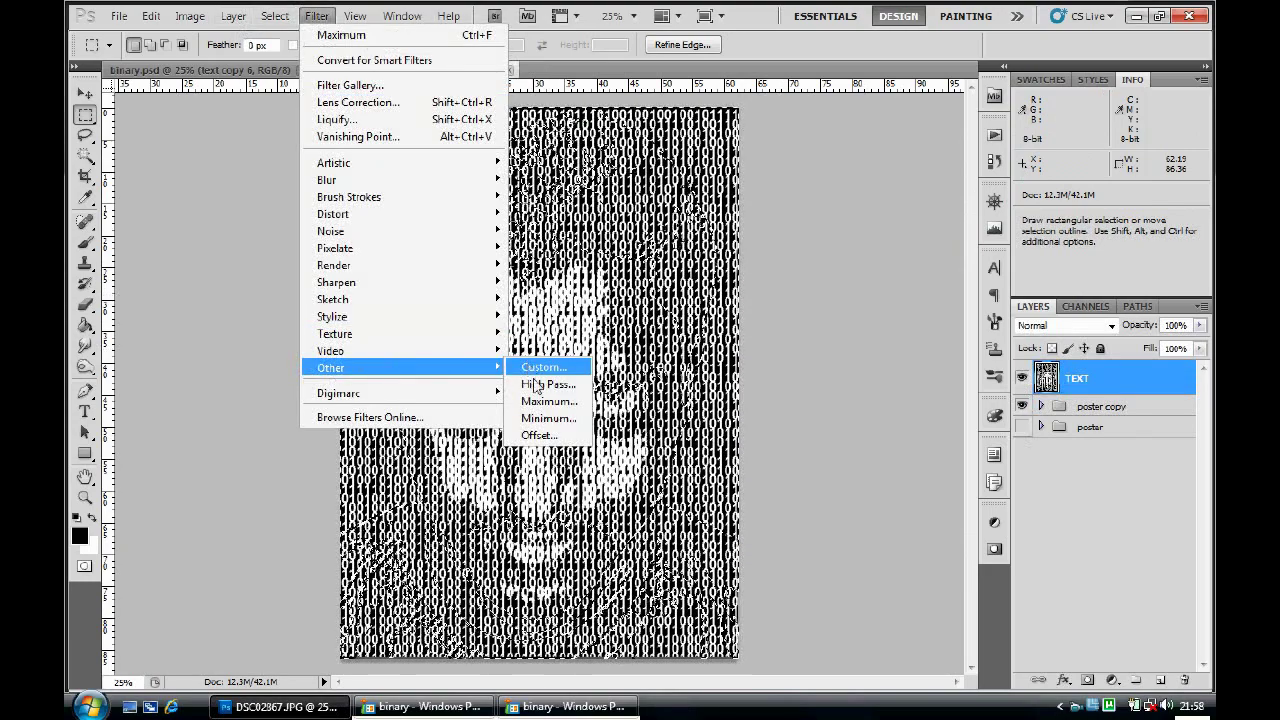
{"action": "left_click", "coordinate": [548, 418]}
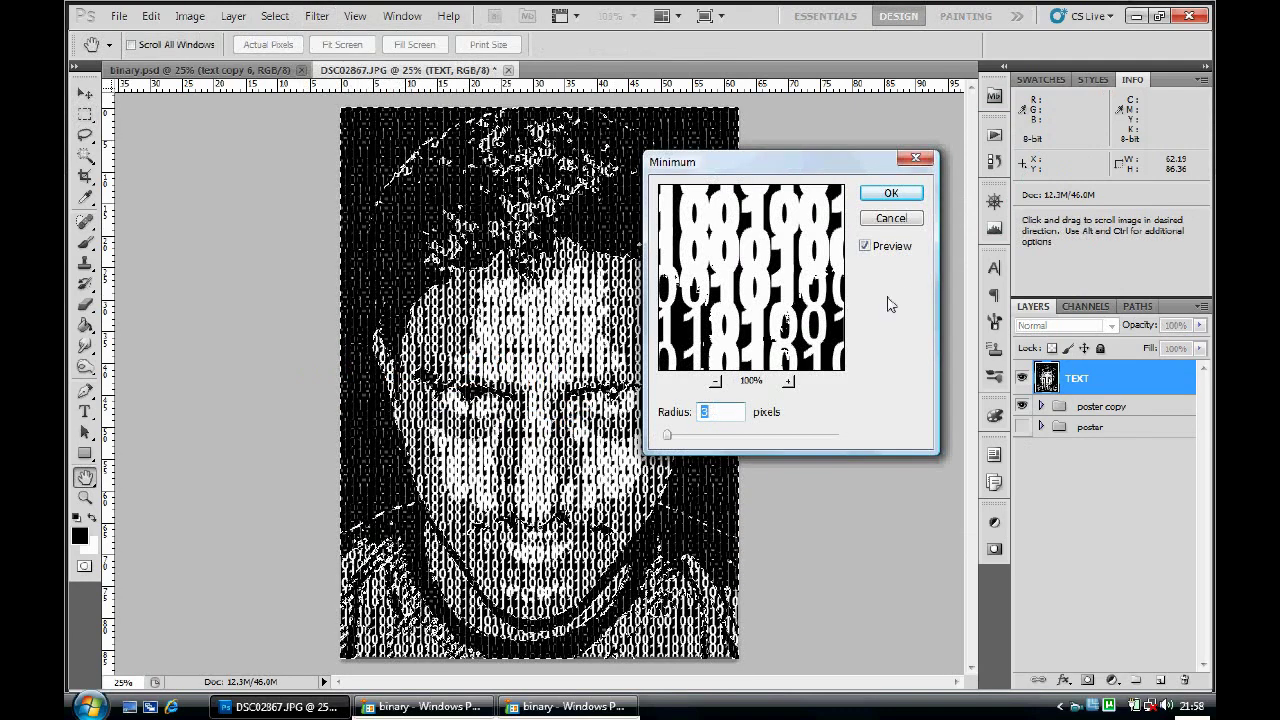
{"action": "left_click", "coordinate": [891, 194]}
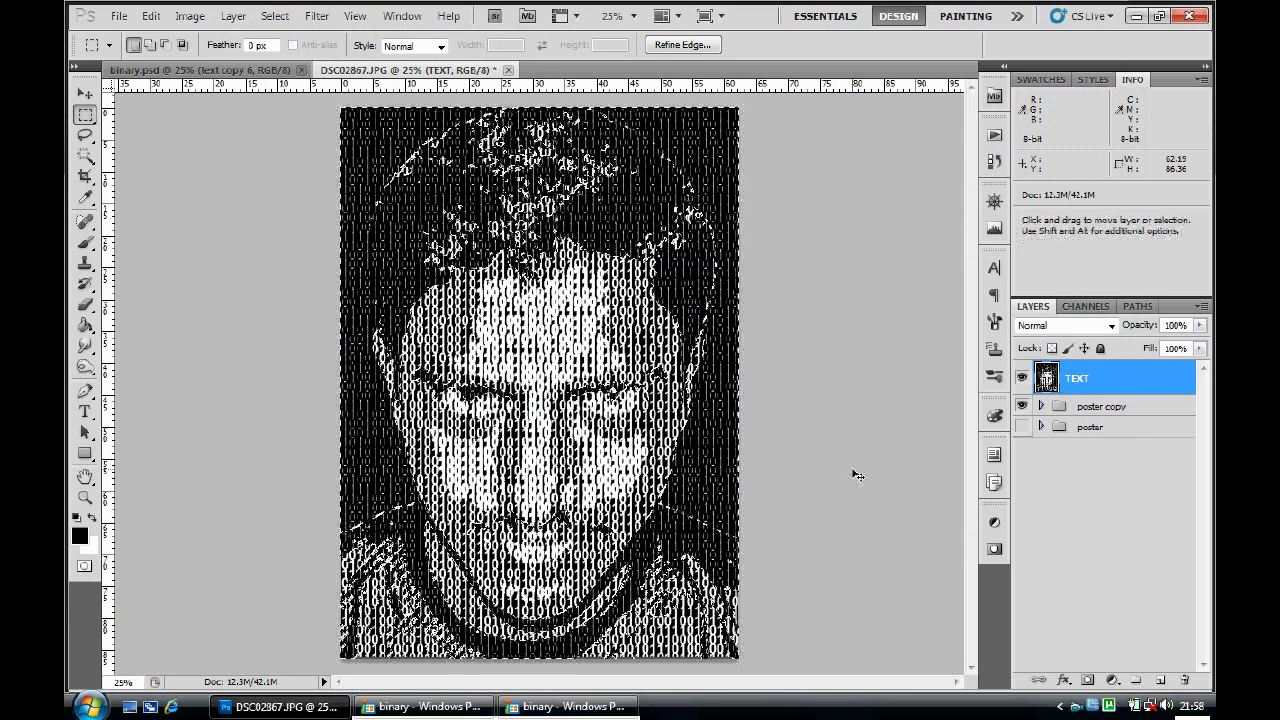
{"action": "key", "text": "ctrl+d"}
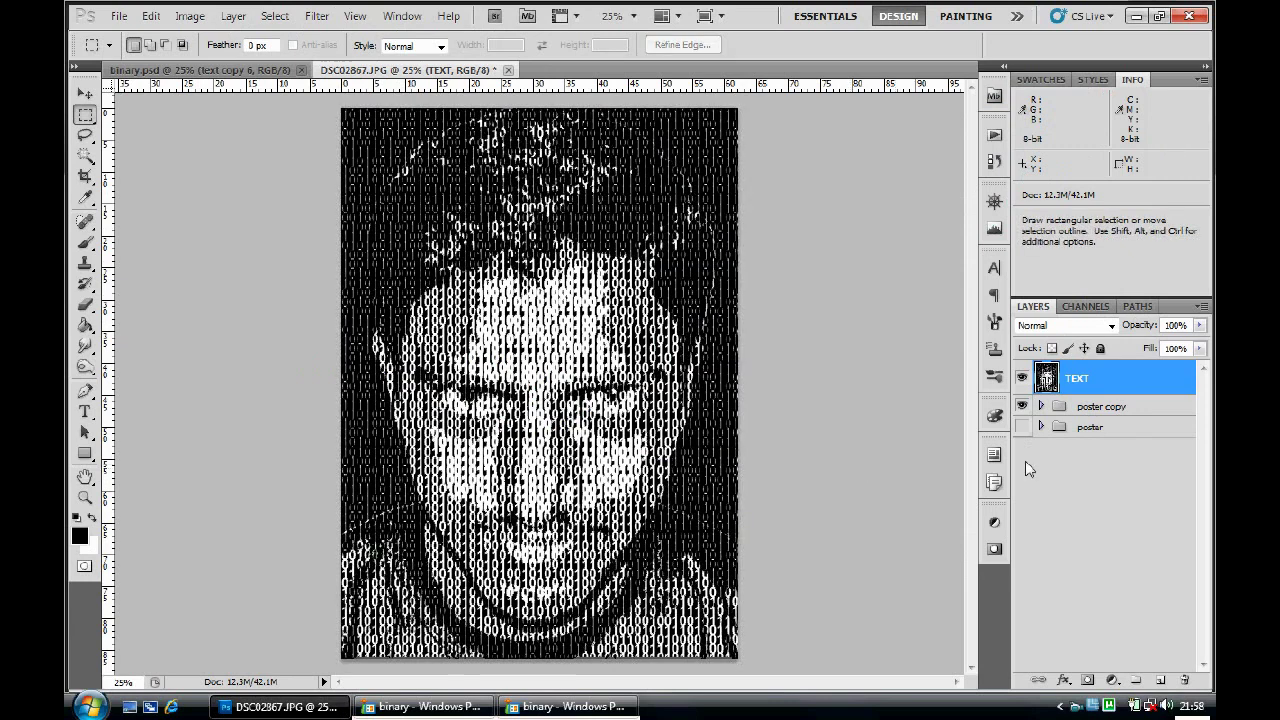
Step: Hide TEXT, select the poster copy group, and Color Range-select a mid-grey tone from the portrait
{"action": "left_click", "coordinate": [1021, 378]}
{"action": "left_click", "coordinate": [1157, 410]}
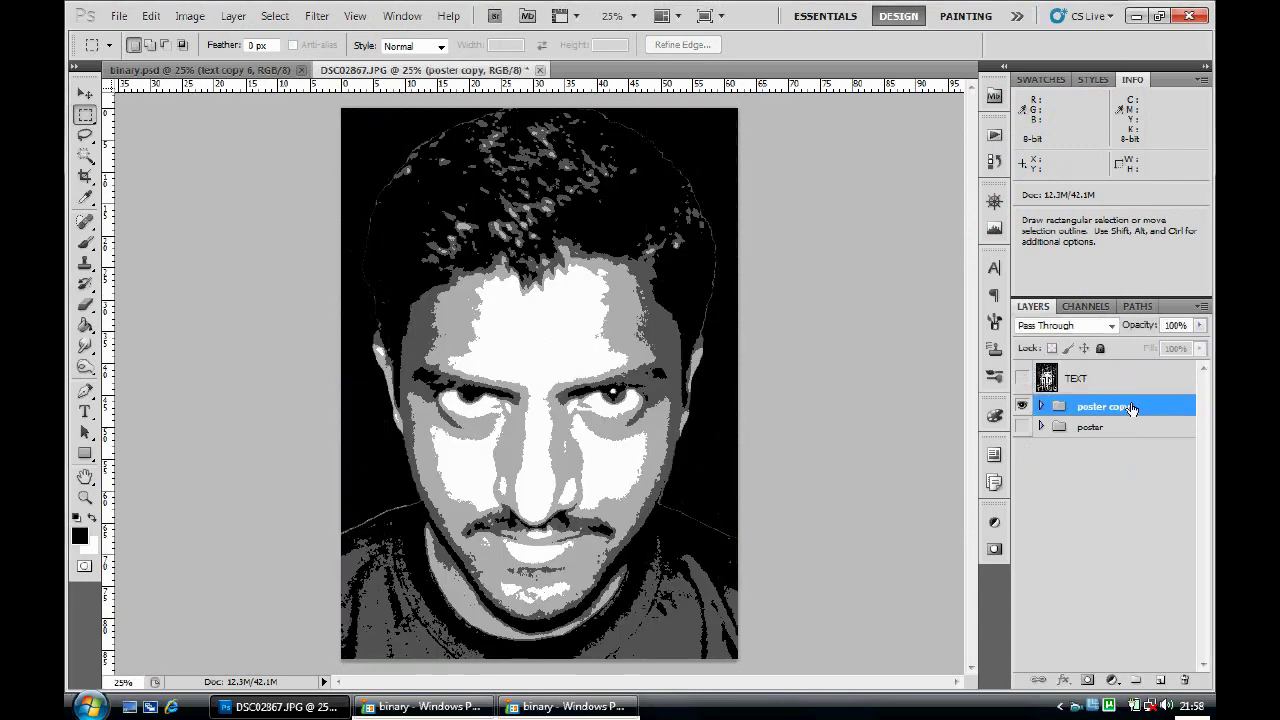
{"action": "left_click", "coordinate": [233, 17]}
{"action": "mouse_move", "coordinate": [263, 20]}
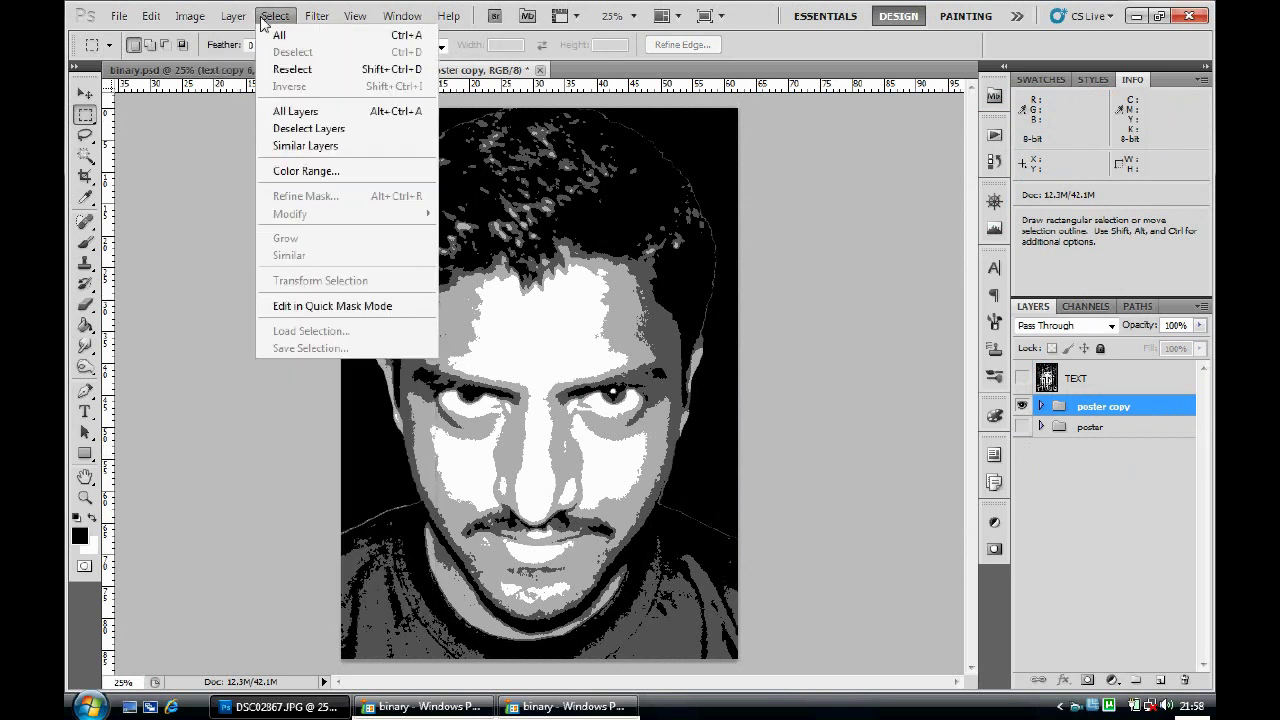
{"action": "left_click", "coordinate": [298, 172]}
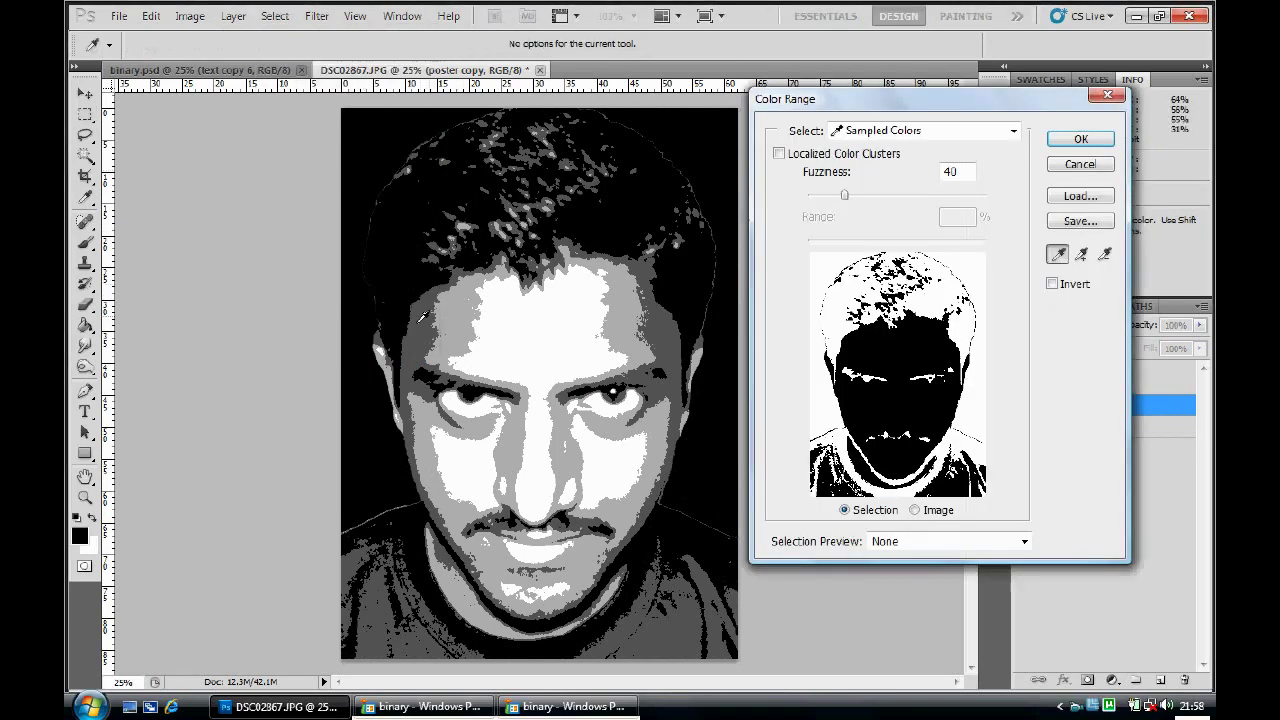
{"action": "left_click", "coordinate": [424, 318]}
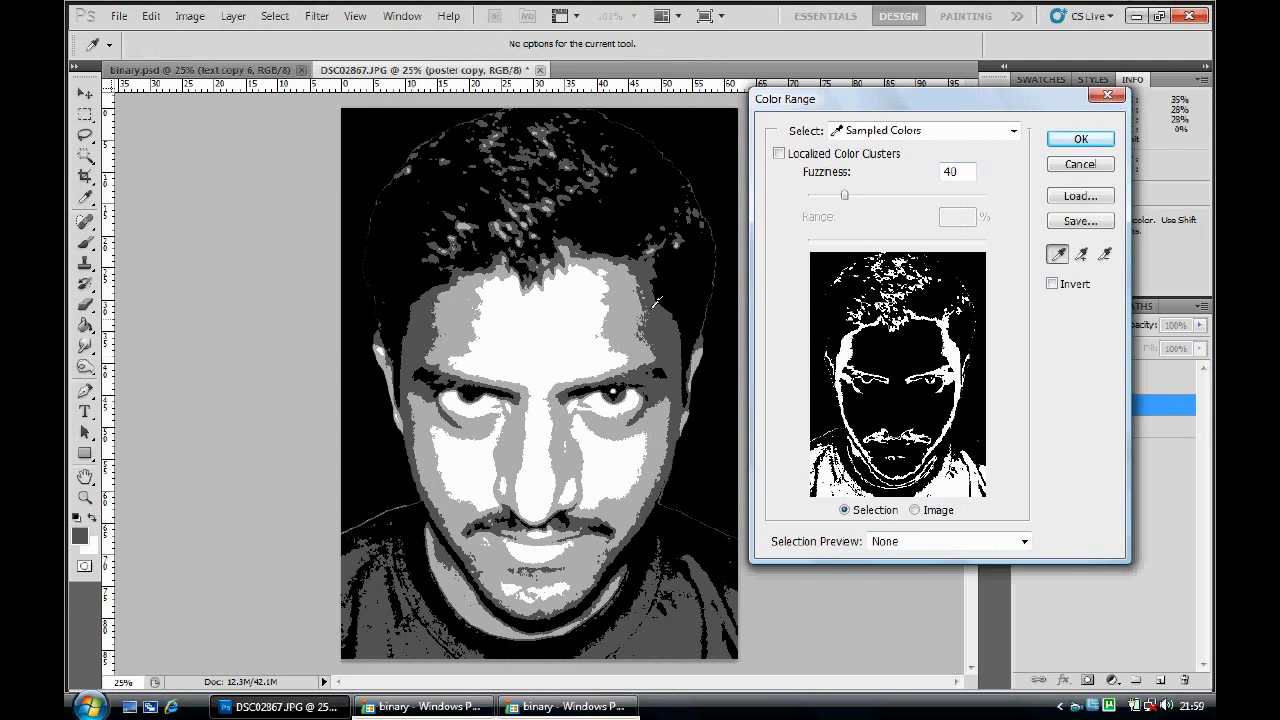
{"action": "left_click", "coordinate": [1078, 143]}
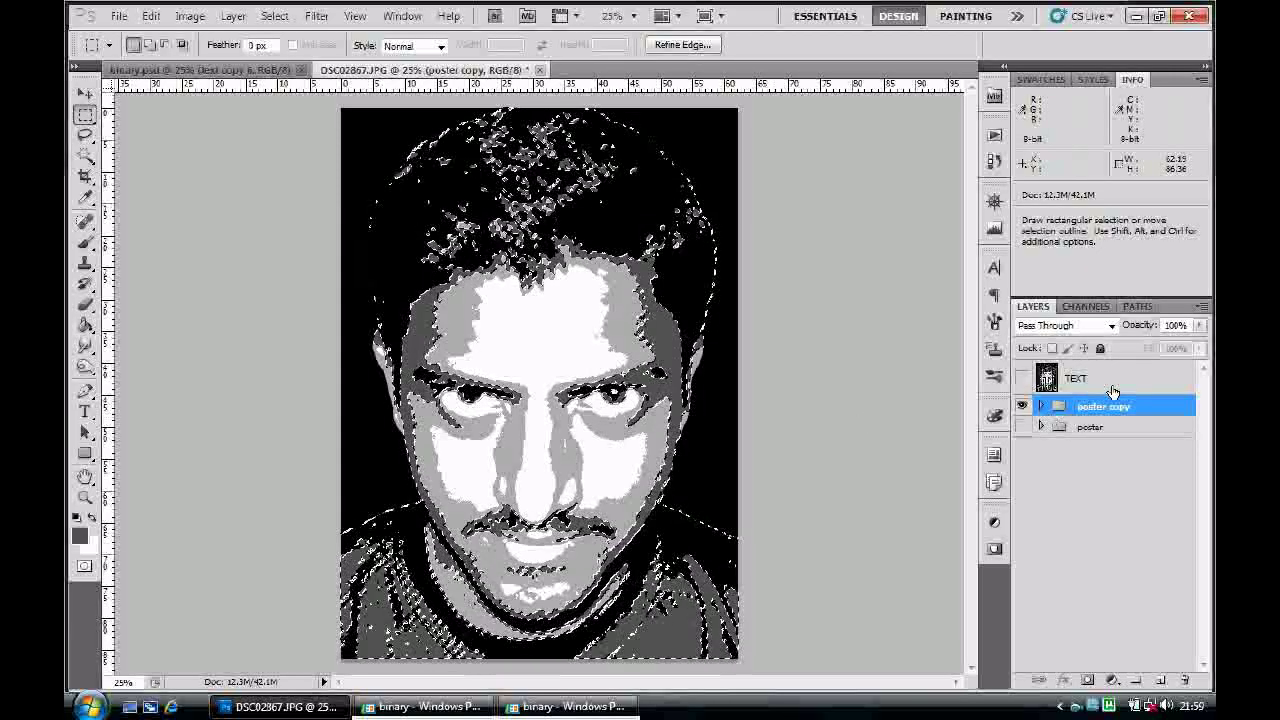
Step: Show and select the TEXT layer, keep the original poster hidden, and apply a 1.3-pixel Gaussian Blur
{"action": "left_click", "coordinate": [1110, 385]}
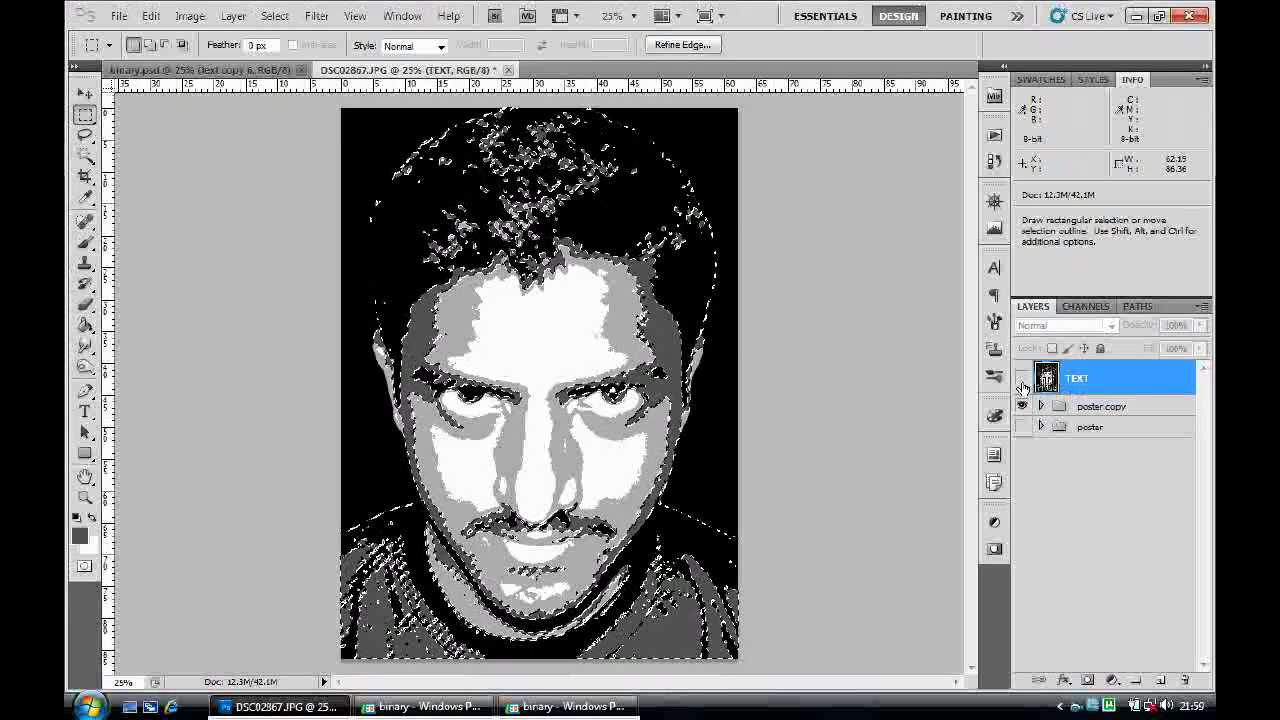
{"action": "left_click", "coordinate": [1021, 378]}
{"action": "left_click", "coordinate": [1021, 426]}
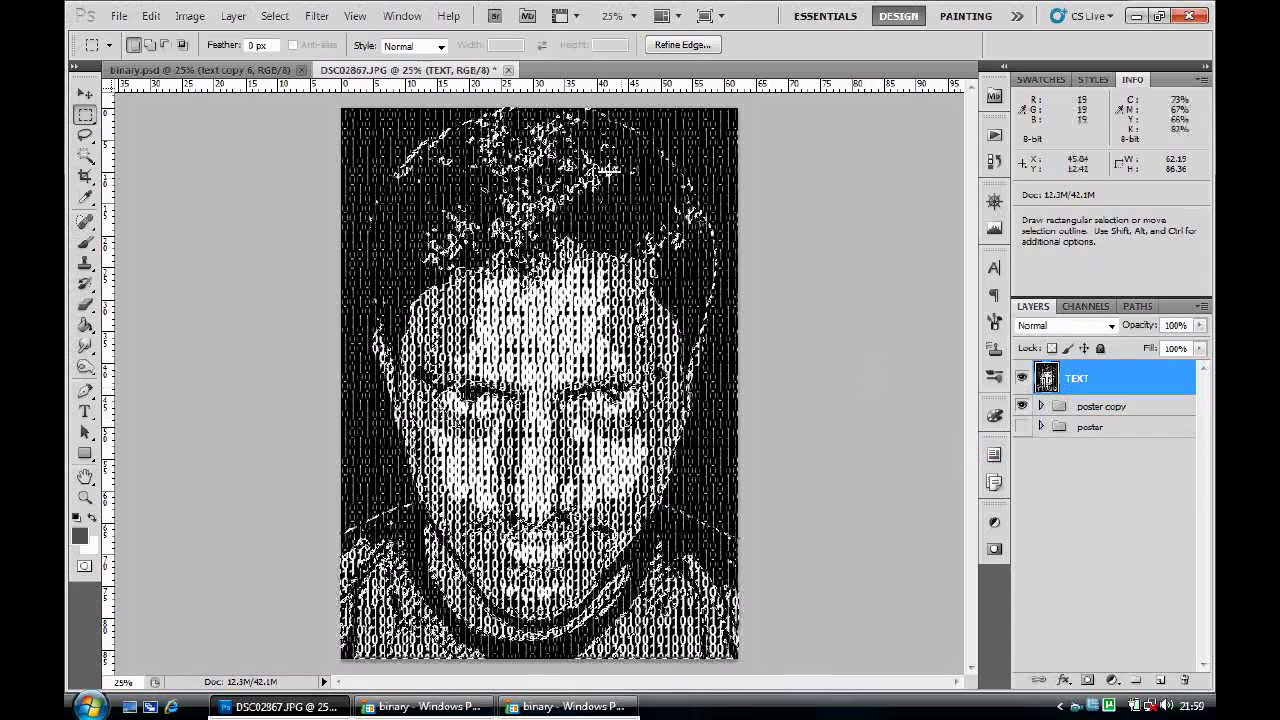
{"action": "left_click", "coordinate": [316, 16]}
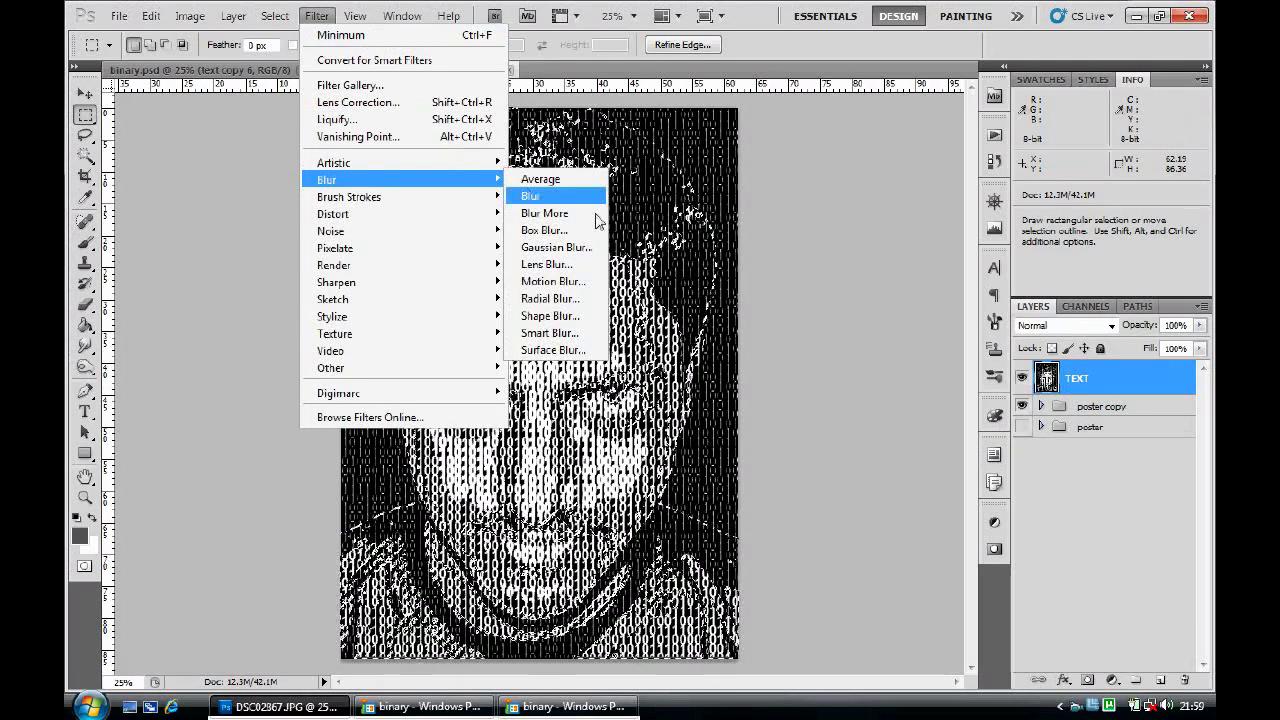
{"action": "left_click", "coordinate": [568, 249]}
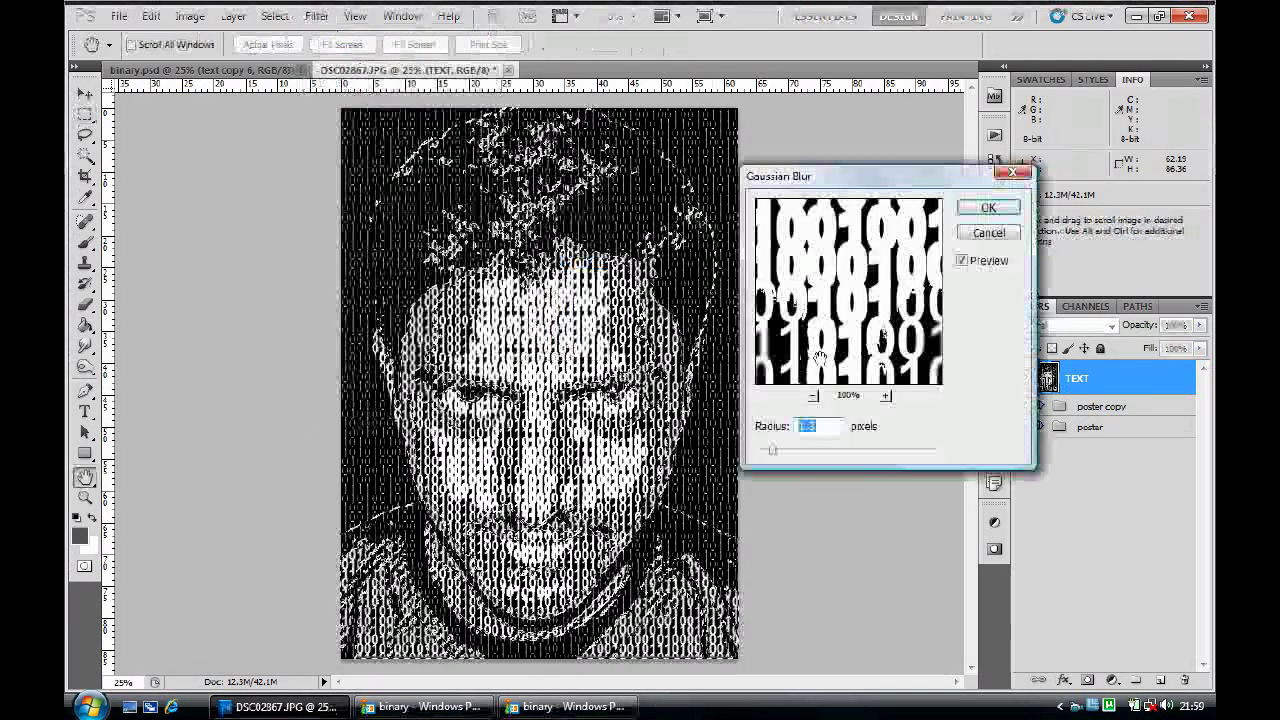
{"action": "left_click", "coordinate": [820, 426]}
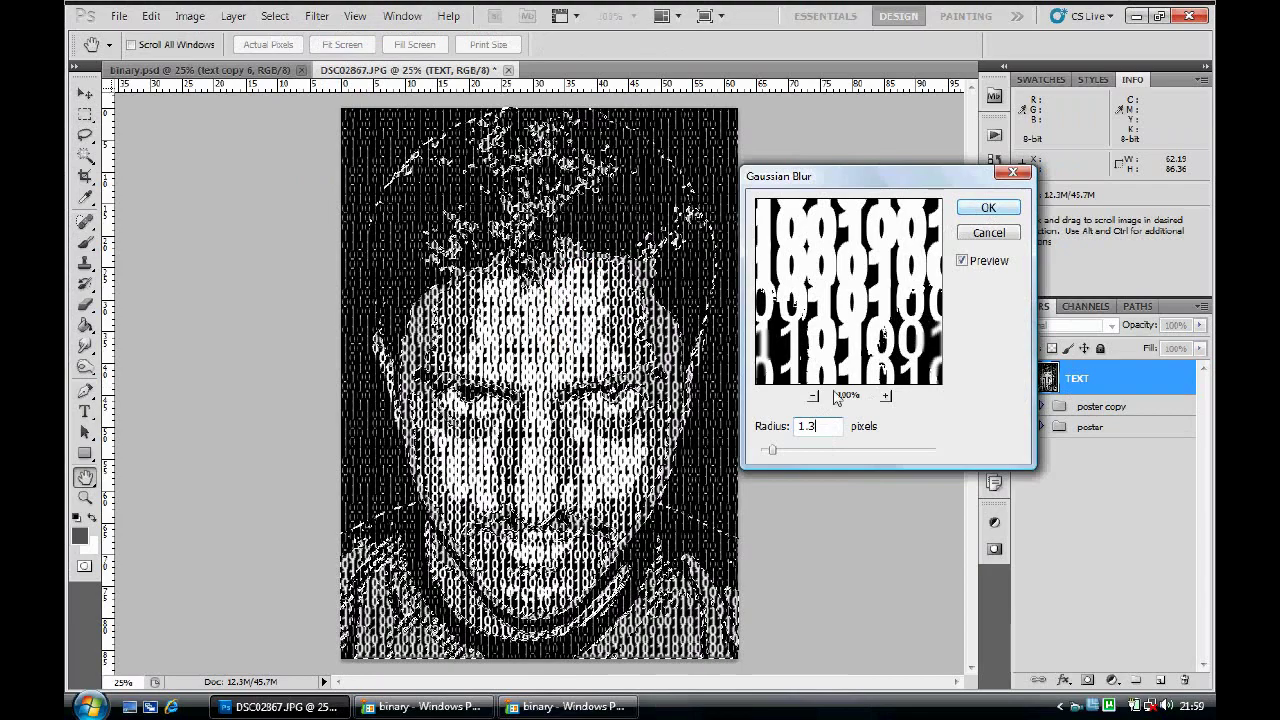
{"action": "left_click", "coordinate": [813, 395]}
{"action": "left_click", "coordinate": [813, 395]}
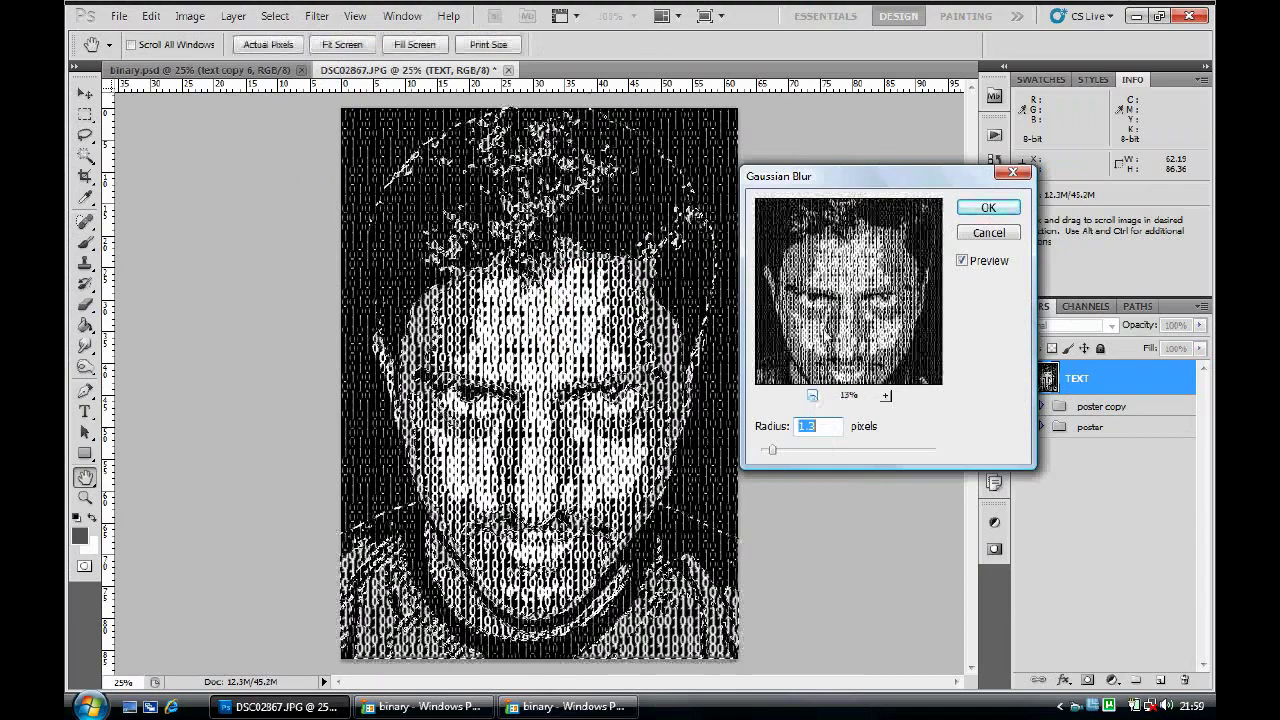
{"action": "left_click", "coordinate": [985, 209]}
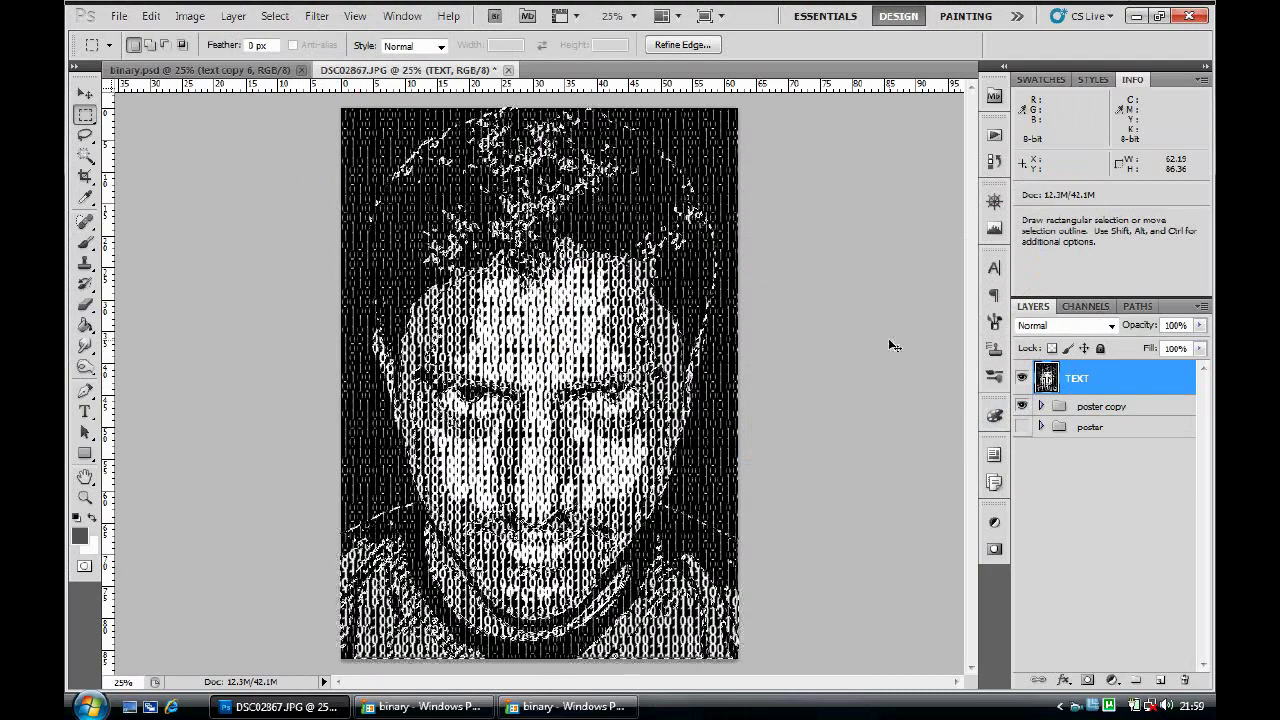
Step: Deselect and set the Burn tool to a soft 70 px brush, Midtones, 100% exposure
{"action": "key", "text": "ctrl+d"}
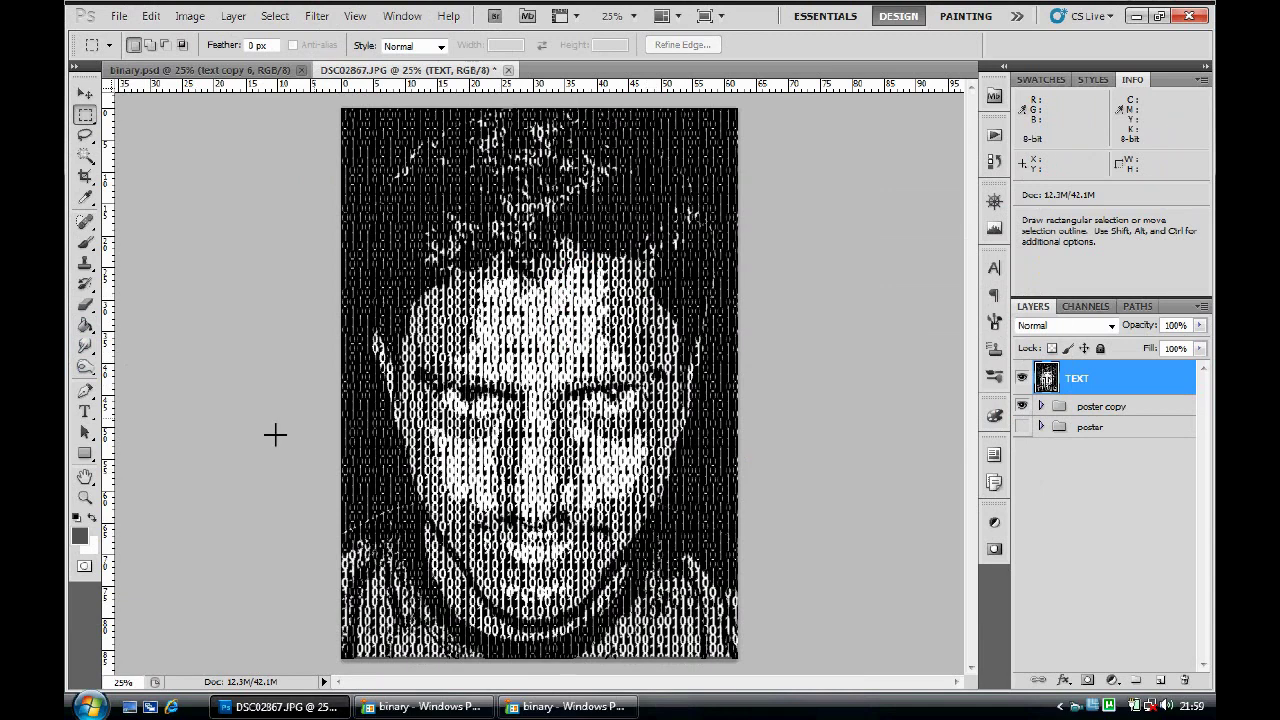
{"action": "left_click", "coordinate": [85, 369]}
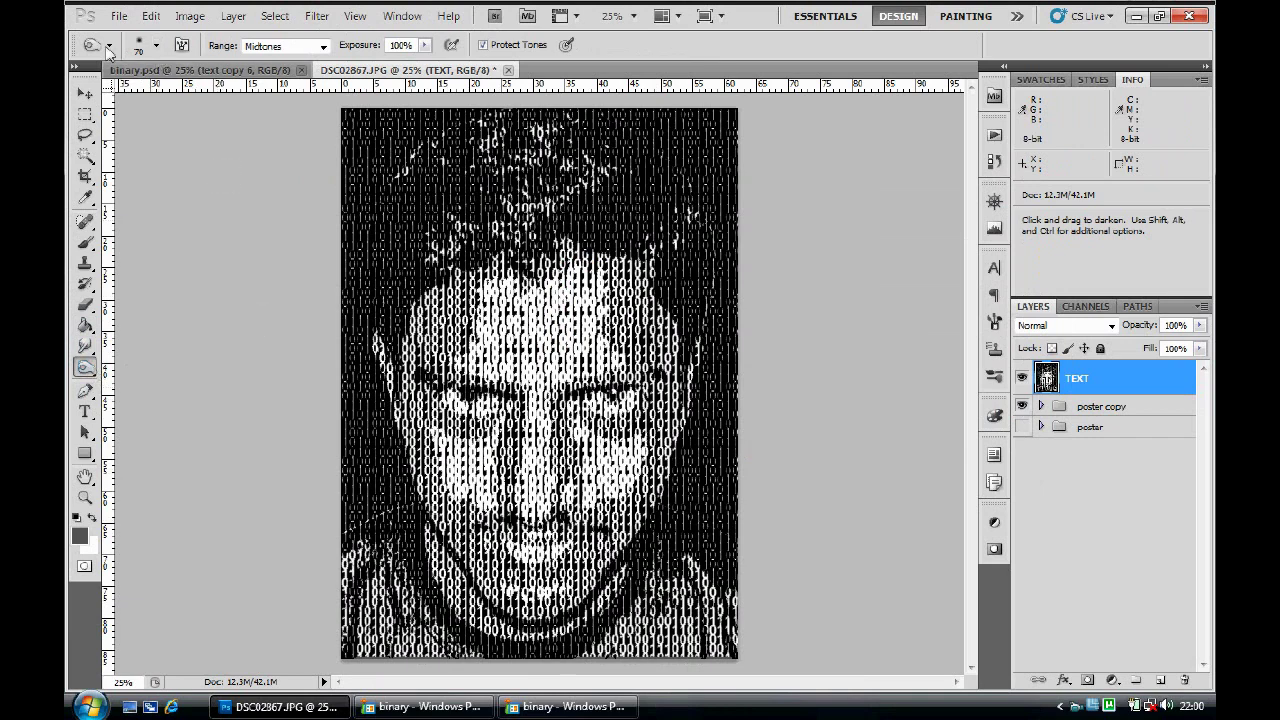
{"action": "left_click", "coordinate": [156, 45]}
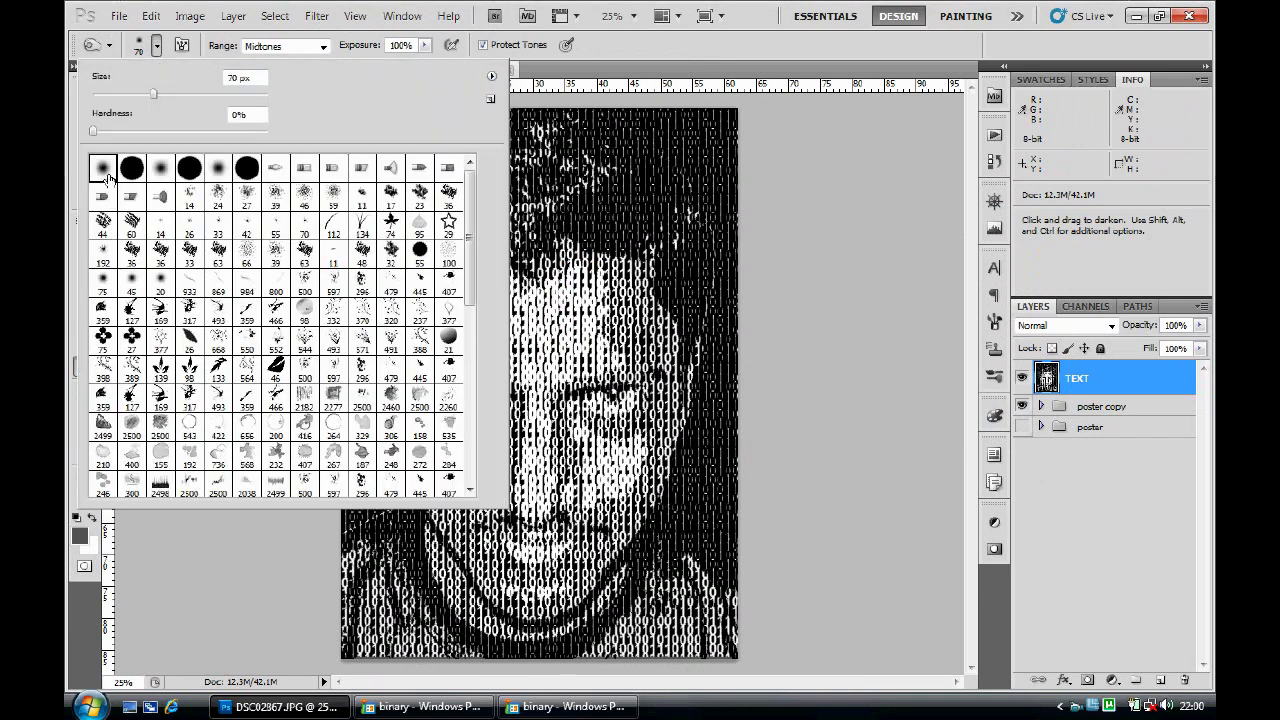
{"action": "left_click", "coordinate": [157, 45]}
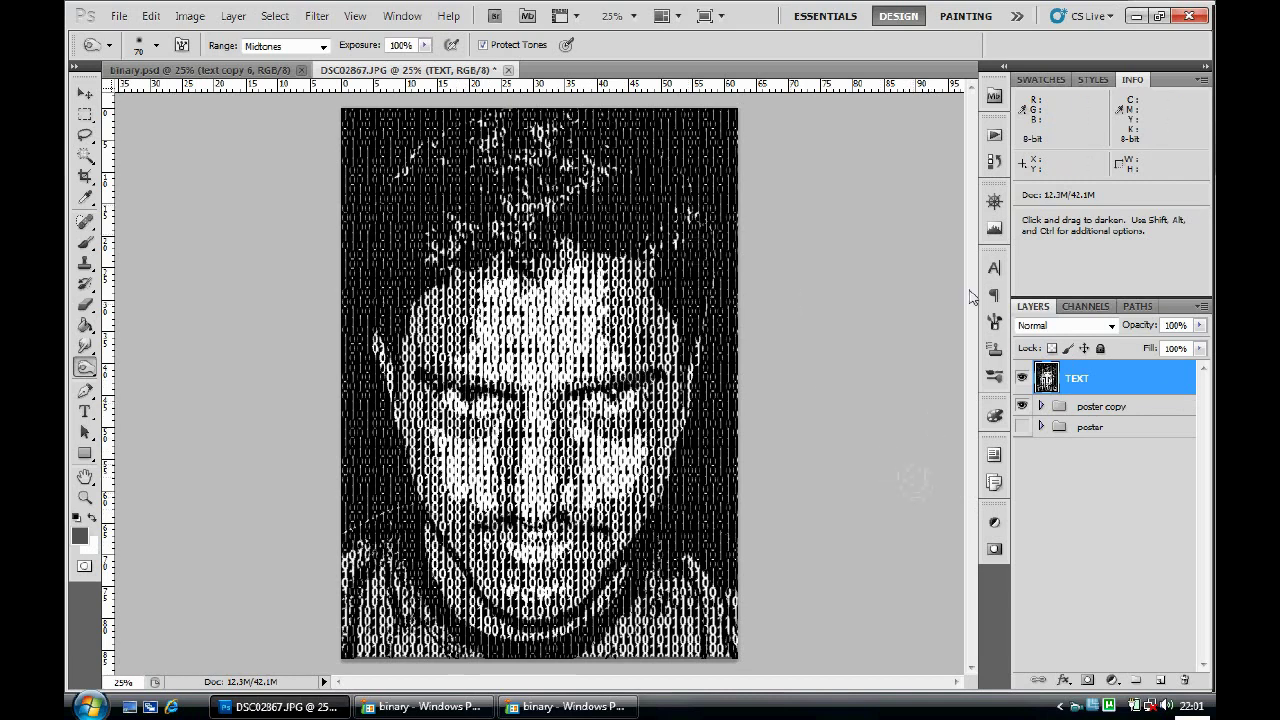
{"action": "left_click", "coordinate": [1136, 17]}
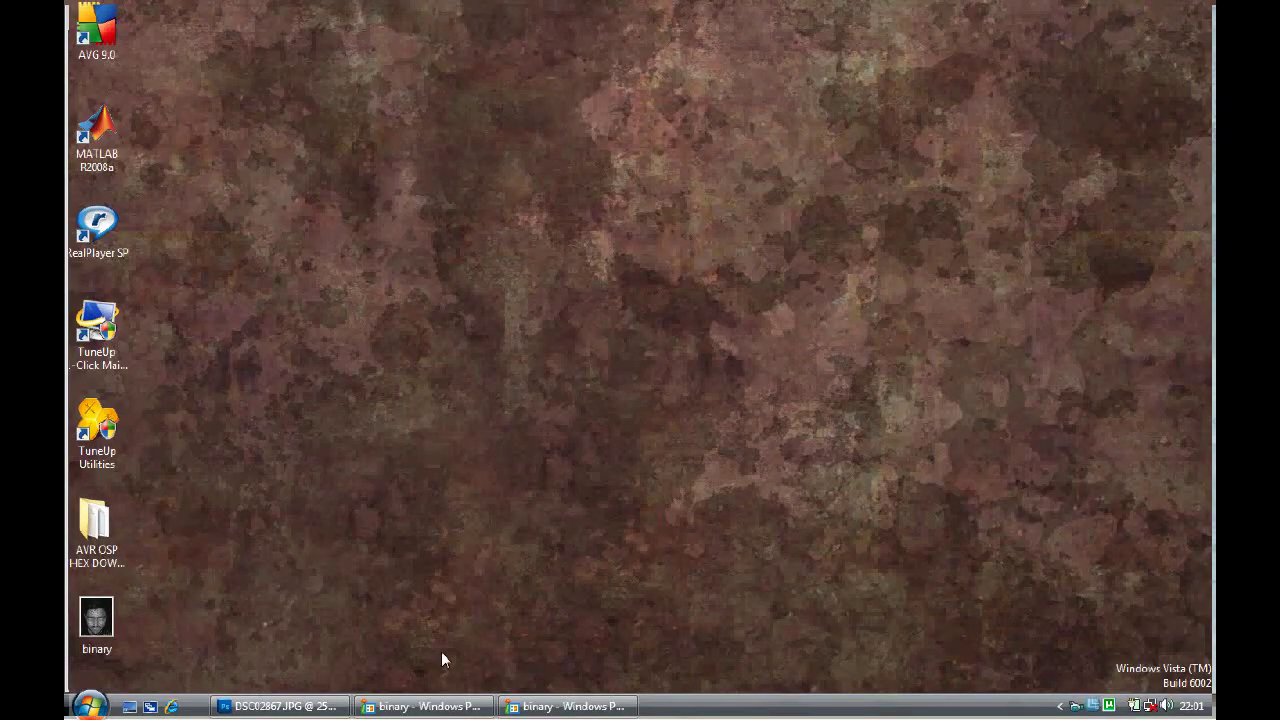
{"action": "left_click", "coordinate": [428, 706]}
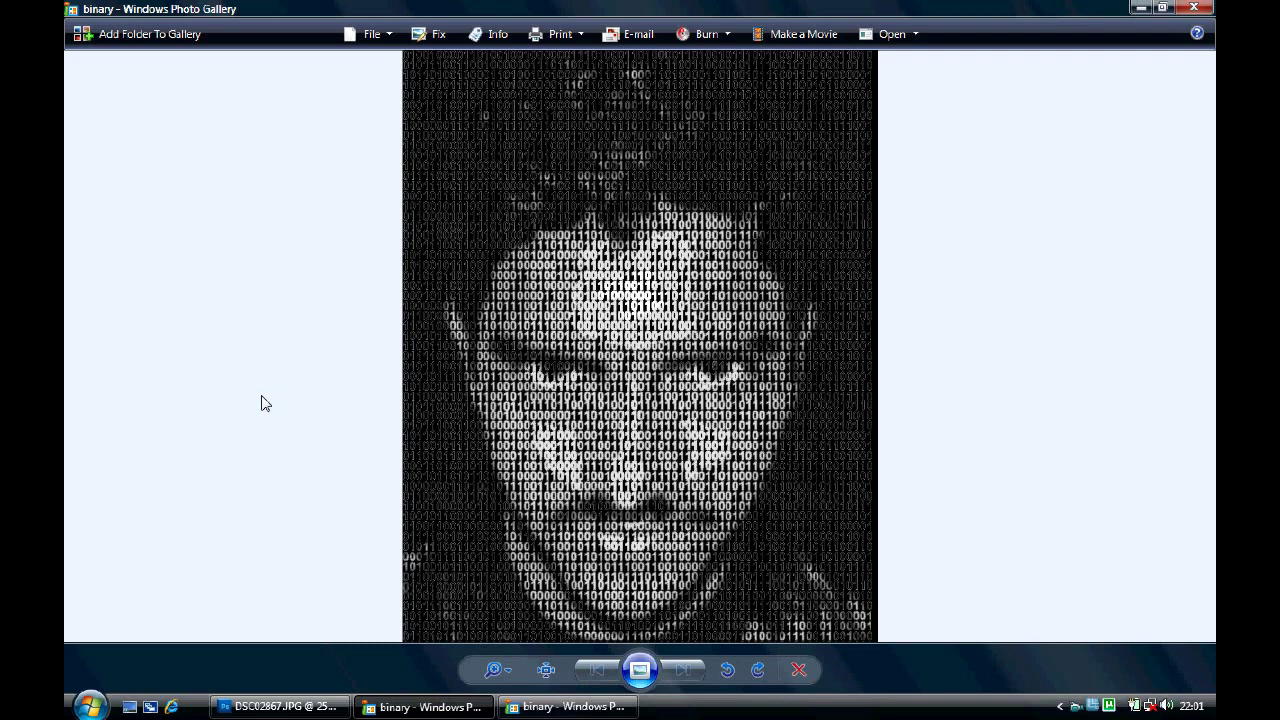
{"action": "left_click", "coordinate": [1140, 8]}
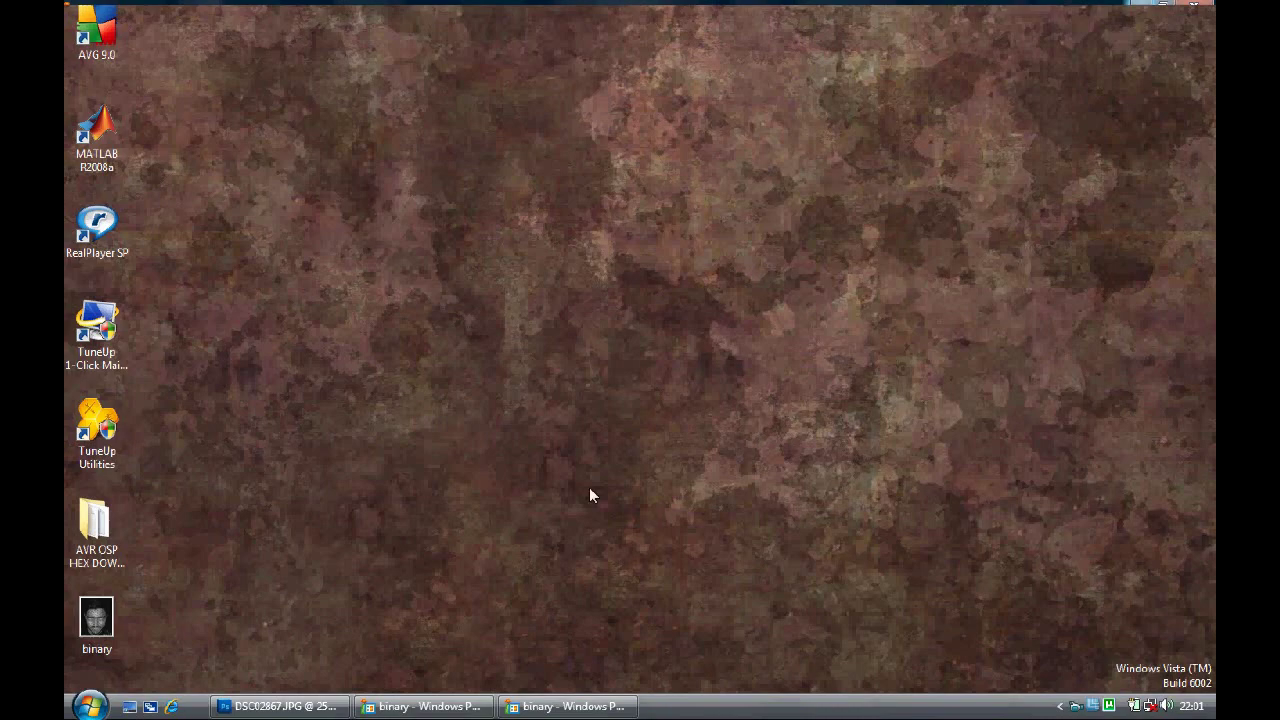
{"action": "left_click", "coordinate": [280, 706]}
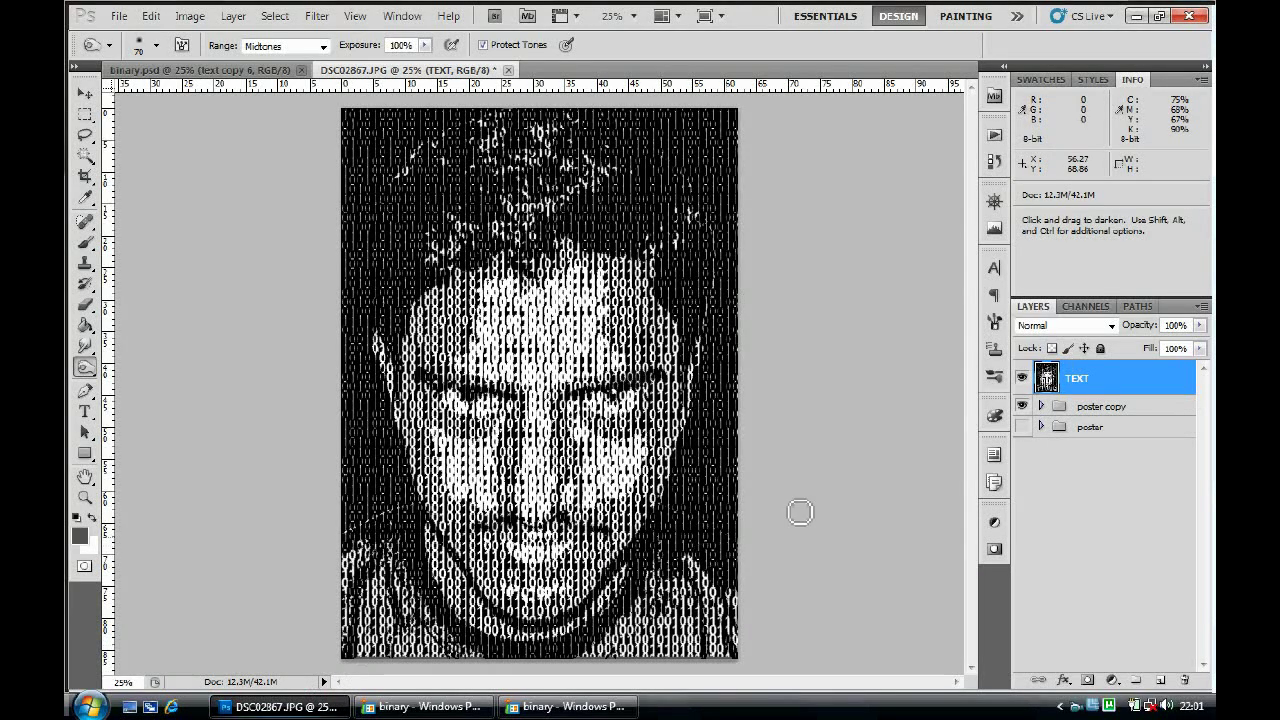